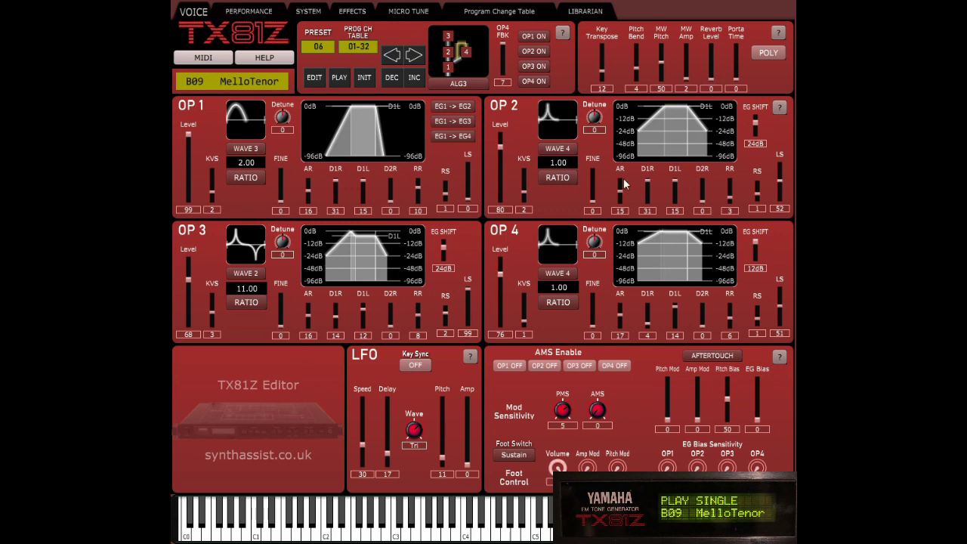
Review the MIDI port settings and the voice editing help.
{"action": "left_click", "coordinate": [204, 59]}
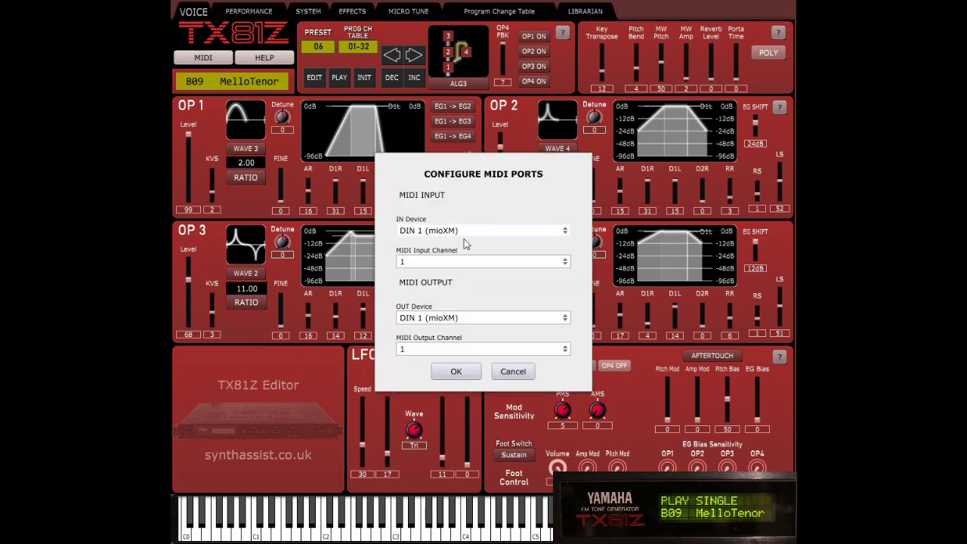
{"action": "left_click", "coordinate": [462, 375]}
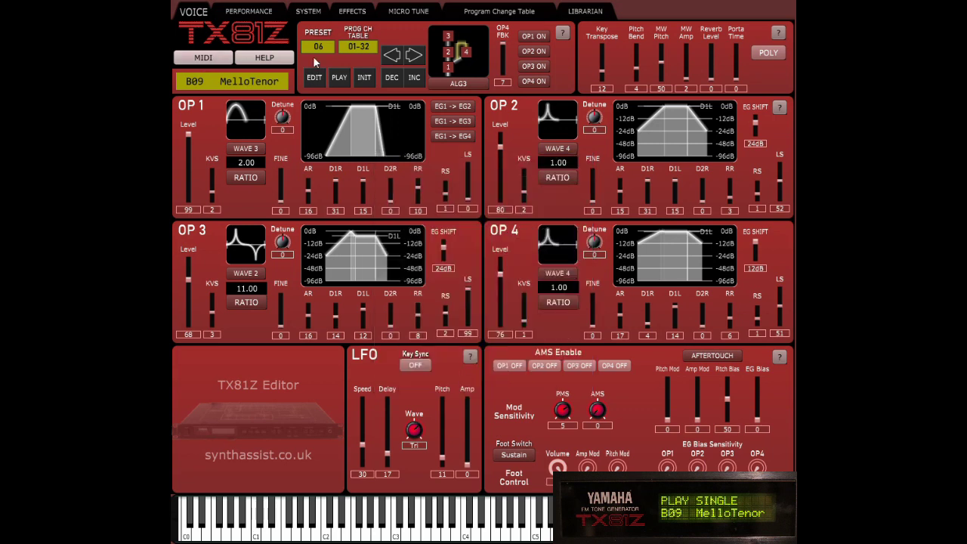
{"action": "left_click", "coordinate": [277, 61]}
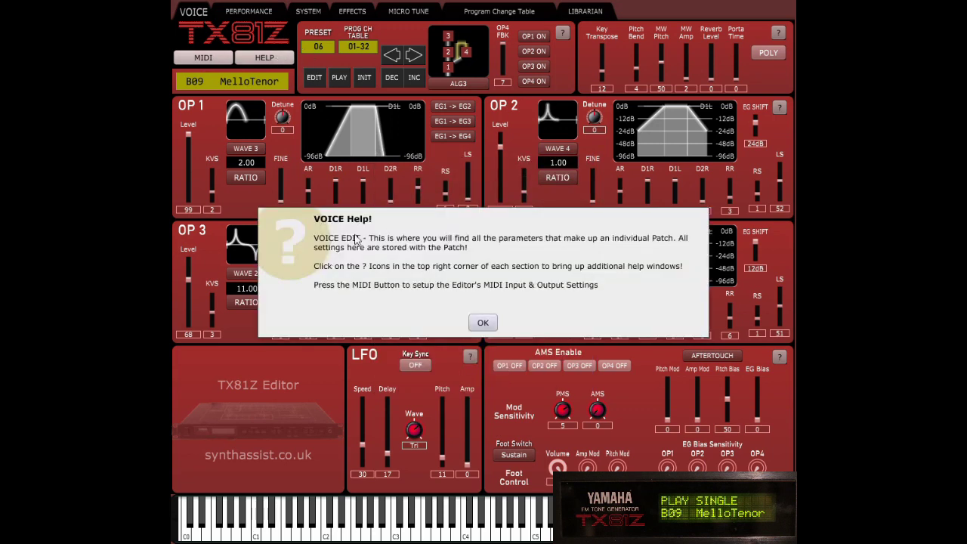
{"action": "left_click", "coordinate": [483, 322]}
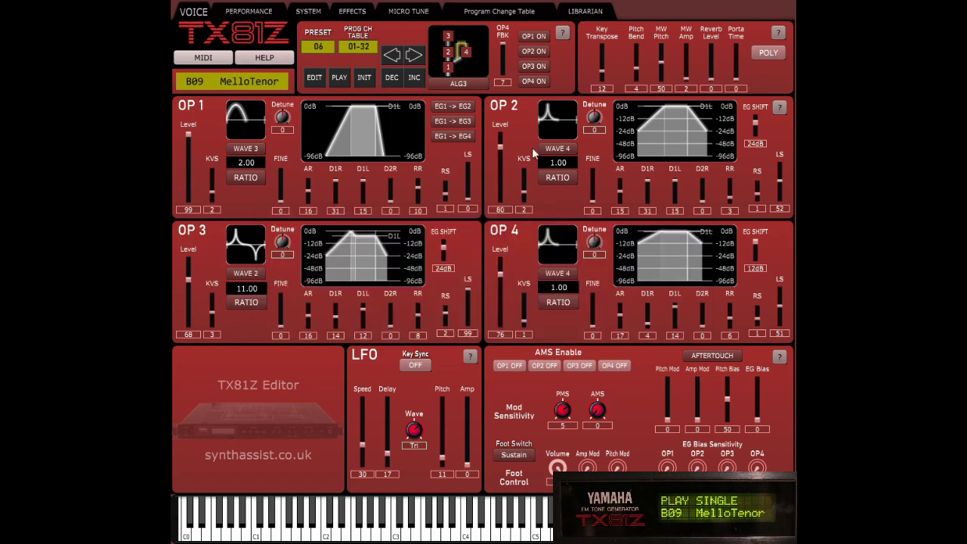
Read the algorithm and play-mode help pop-ups.
{"action": "left_click", "coordinate": [563, 33]}
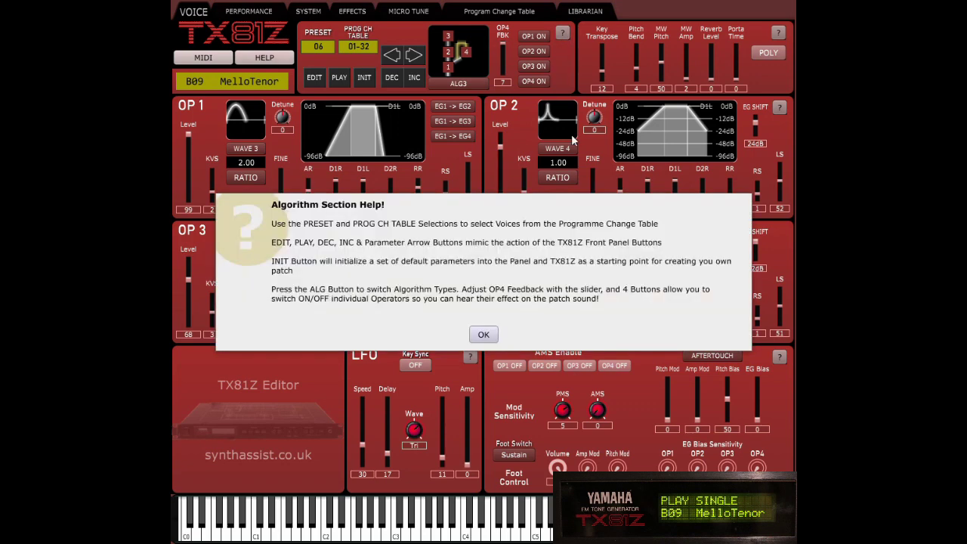
{"action": "left_click", "coordinate": [485, 339]}
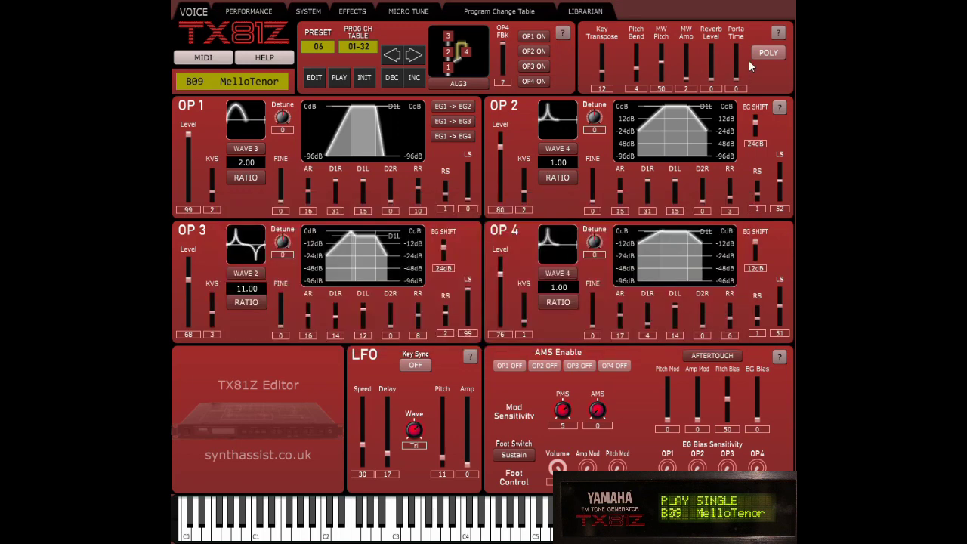
{"action": "left_click", "coordinate": [778, 33]}
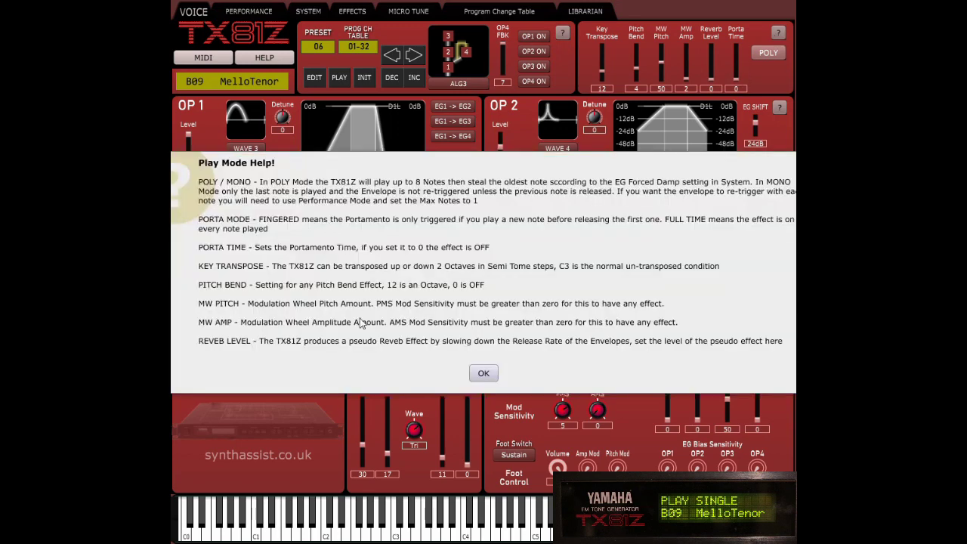
{"action": "left_click", "coordinate": [484, 374]}
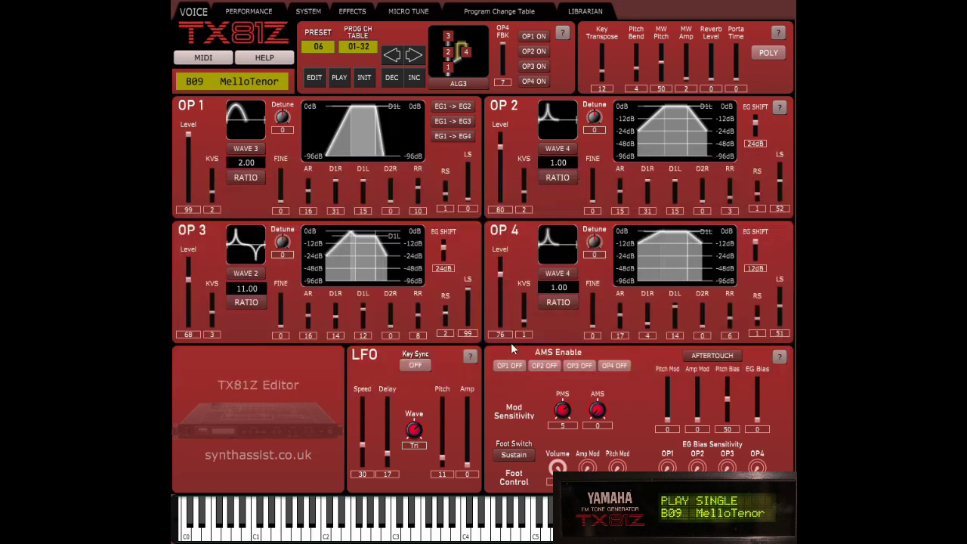
Step through voices and banks, from B10 RaspAlto and D12 Birds back to A10 HiTine81Z.
{"action": "left_click", "coordinate": [414, 81]}
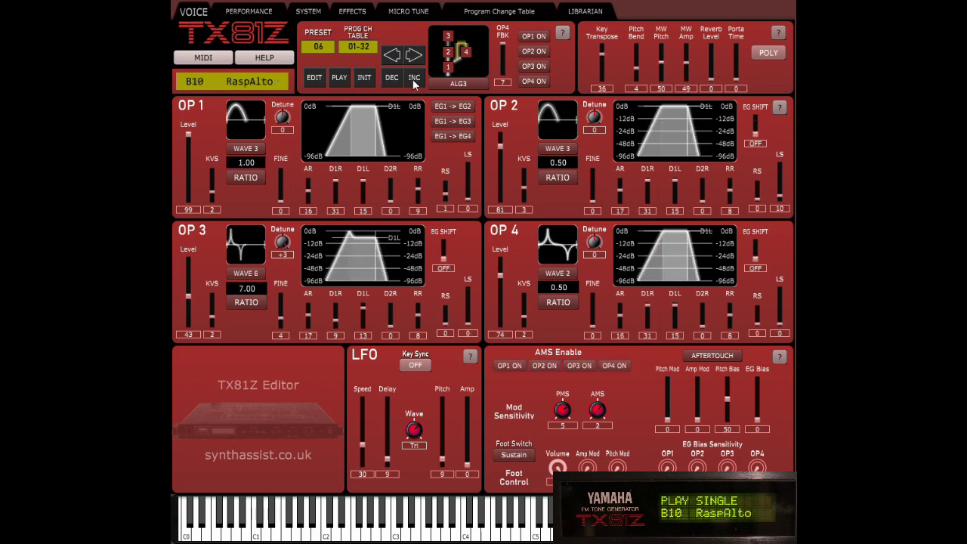
{"action": "left_click", "coordinate": [414, 83]}
{"action": "left_click", "coordinate": [414, 83]}
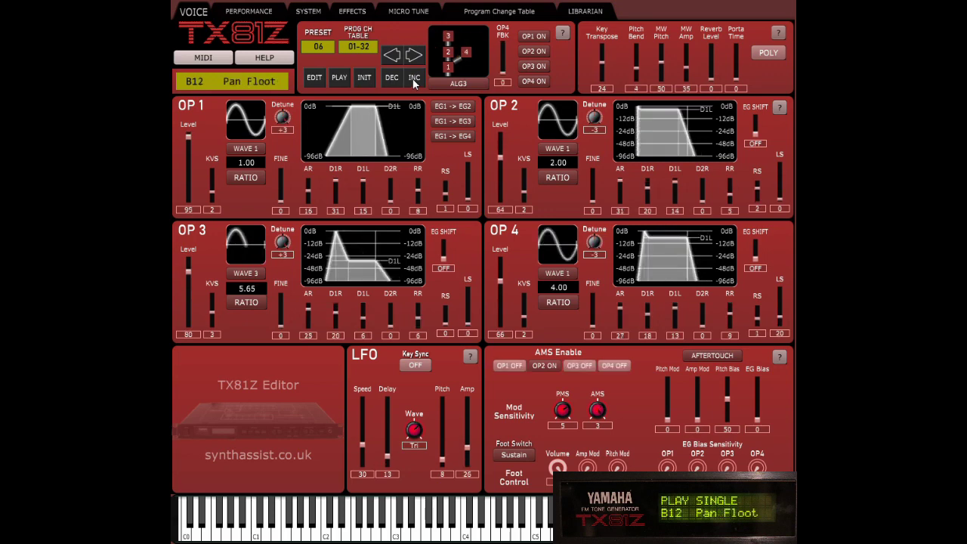
{"action": "left_click", "coordinate": [414, 56]}
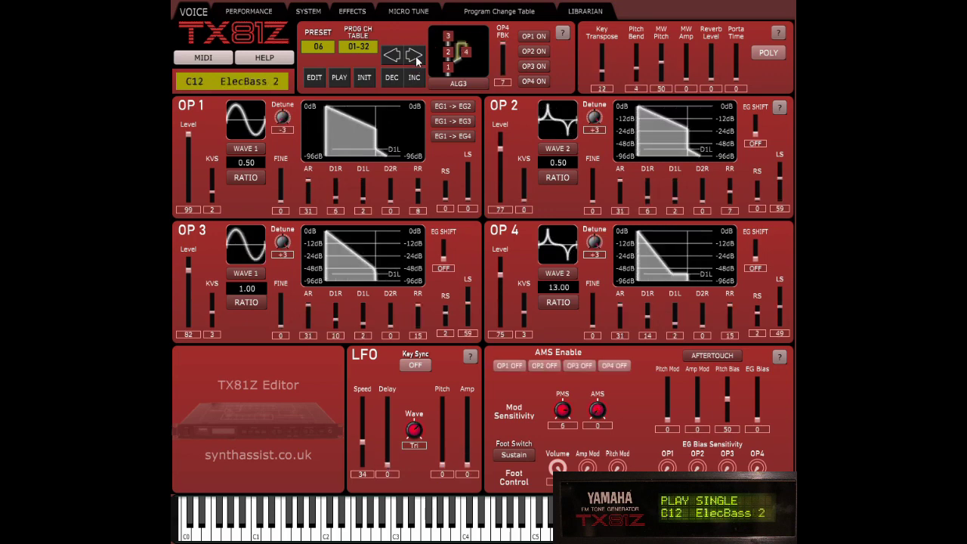
{"action": "left_click", "coordinate": [414, 56]}
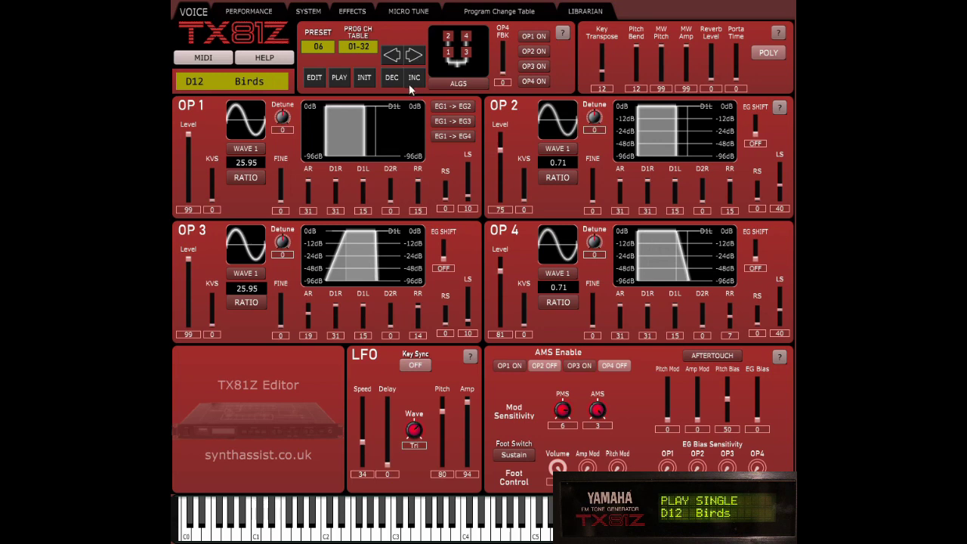
{"action": "left_click", "coordinate": [395, 80]}
{"action": "left_click", "coordinate": [395, 81]}
{"action": "left_click", "coordinate": [395, 57]}
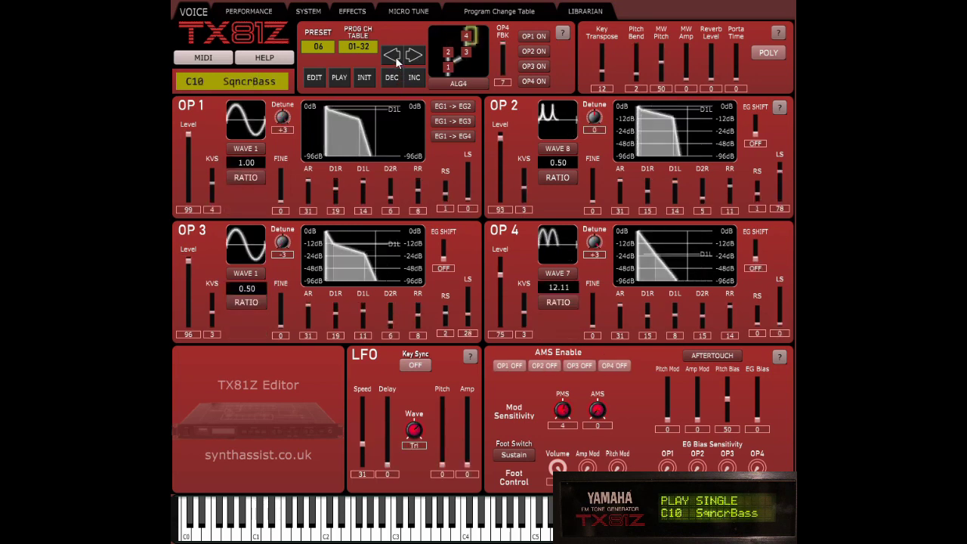
{"action": "left_click", "coordinate": [396, 57]}
{"action": "left_click", "coordinate": [396, 56]}
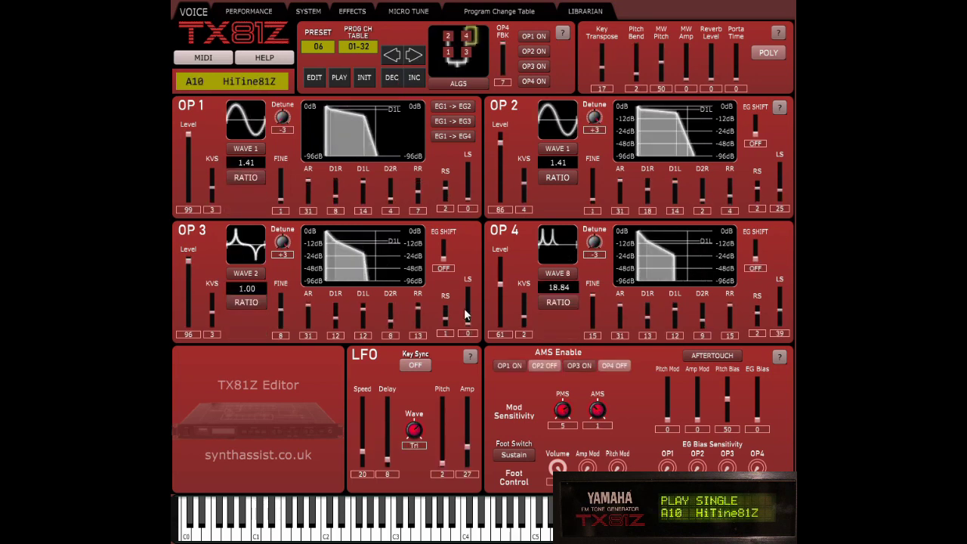
Audition A10 HiTine81Z with a short melody on the on-screen keyboard.
{"action": "left_click", "coordinate": [436, 537]}
{"action": "left_click", "coordinate": [416, 532]}
{"action": "left_click", "coordinate": [395, 533]}
{"action": "left_click", "coordinate": [386, 533]}
{"action": "left_click", "coordinate": [376, 533]}
{"action": "left_click", "coordinate": [386, 533]}
{"action": "left_click", "coordinate": [396, 533]}
{"action": "left_click", "coordinate": [415, 536]}
{"action": "left_click", "coordinate": [461, 533]}
Initialize the patch to I32 INIT VOICE and audition it on the keyboard.
{"action": "left_click", "coordinate": [365, 78]}
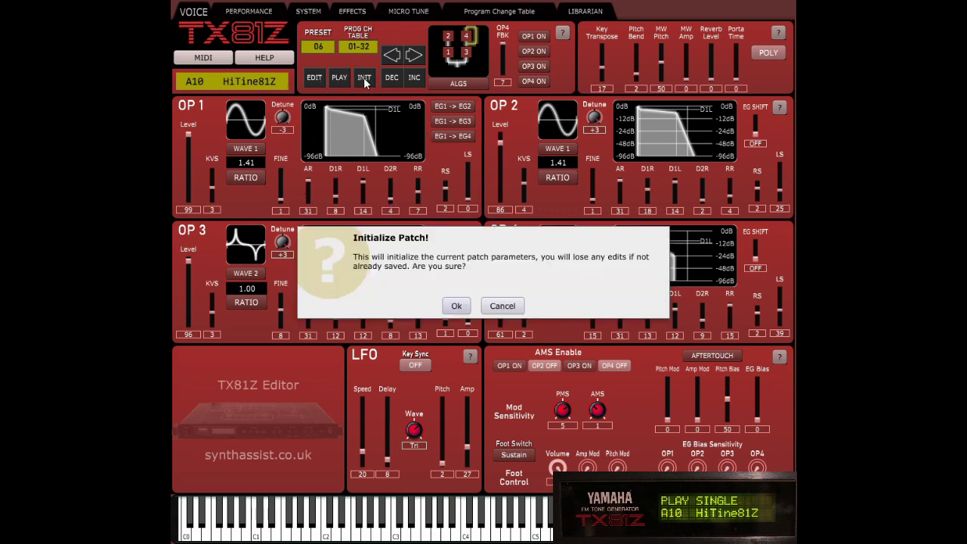
{"action": "left_click", "coordinate": [457, 306]}
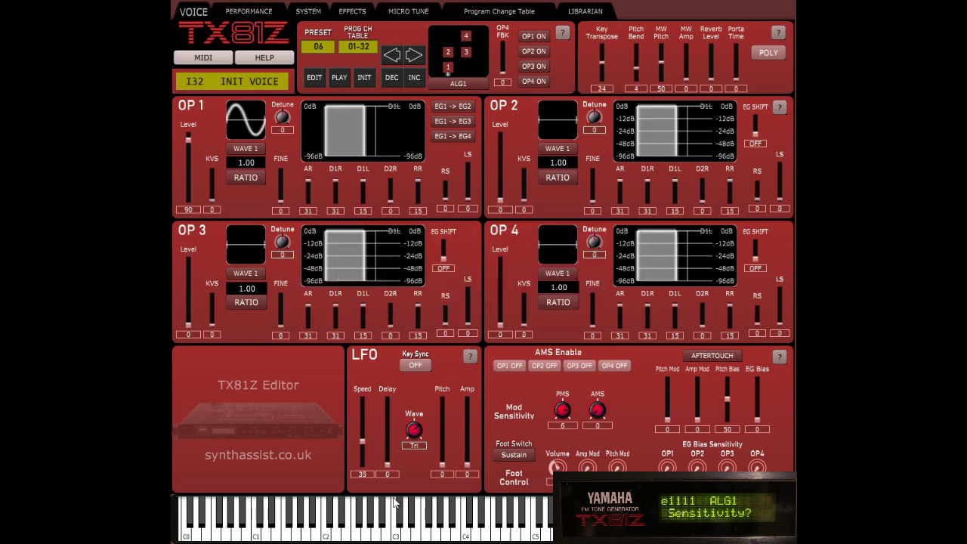
{"action": "left_click", "coordinate": [393, 521]}
{"action": "left_click", "coordinate": [375, 525]}
{"action": "left_click", "coordinate": [355, 530]}
{"action": "left_click", "coordinate": [365, 533]}
{"action": "left_click", "coordinate": [346, 521]}
{"action": "left_click", "coordinate": [336, 523]}
Raise OP2, OP3 and OP4 levels to 71, 68 and 78, and OP4 feedback to 5.
{"action": "left_click_drag", "start_coordinate": [501, 201], "coordinate": [505, 153]}
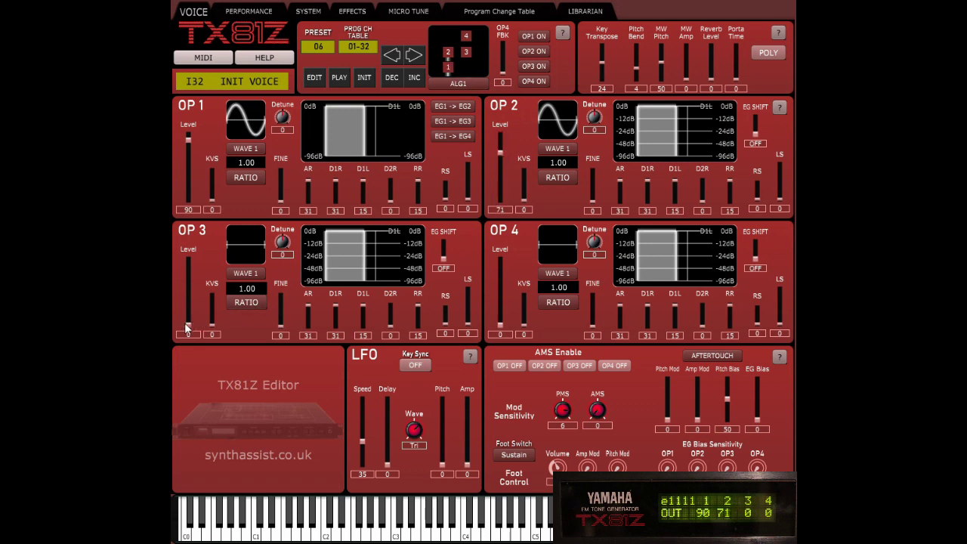
{"action": "left_click_drag", "start_coordinate": [185, 323], "coordinate": [191, 282]}
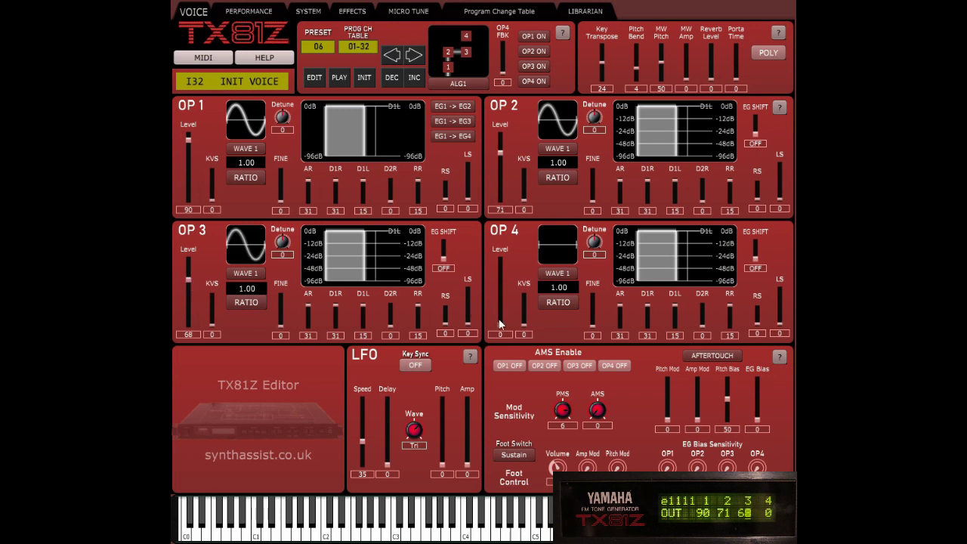
{"action": "left_click_drag", "start_coordinate": [501, 325], "coordinate": [502, 279]}
{"action": "left_click_drag", "start_coordinate": [446, 529], "coordinate": [393, 535]}
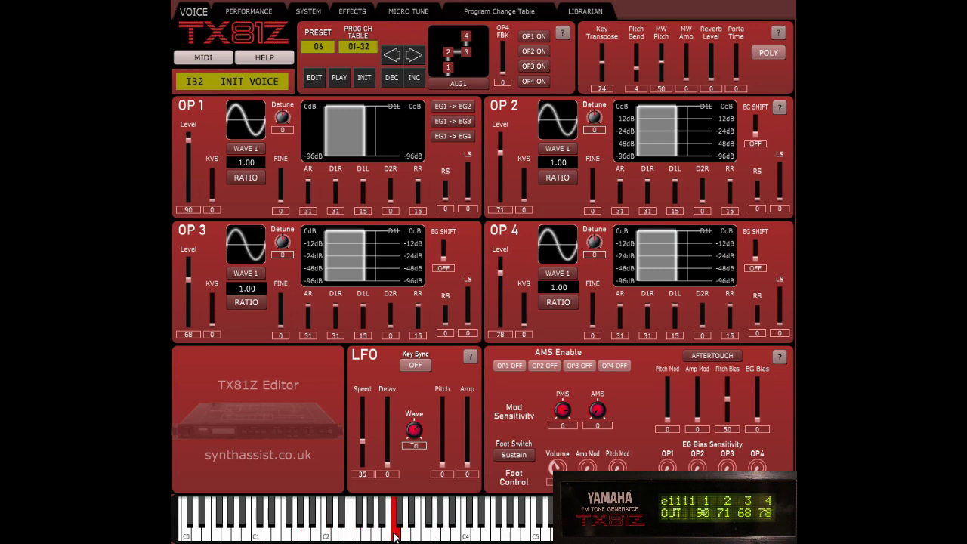
{"action": "left_click_drag", "start_coordinate": [394, 534], "coordinate": [395, 534]}
{"action": "left_click_drag", "start_coordinate": [505, 81], "coordinate": [505, 57]}
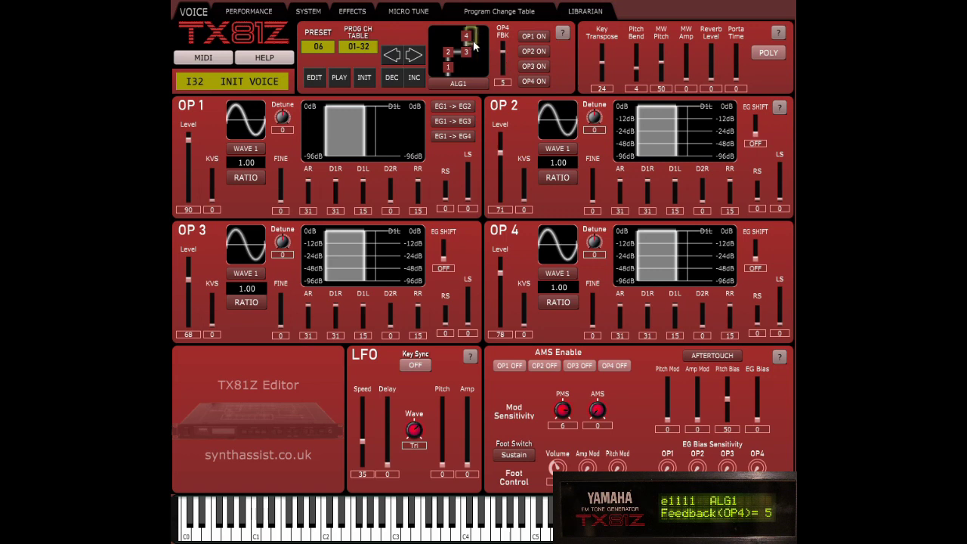
{"action": "left_click", "coordinate": [479, 533]}
{"action": "left_click", "coordinate": [535, 81]}
{"action": "left_click", "coordinate": [535, 66]}
{"action": "left_click", "coordinate": [506, 529]}
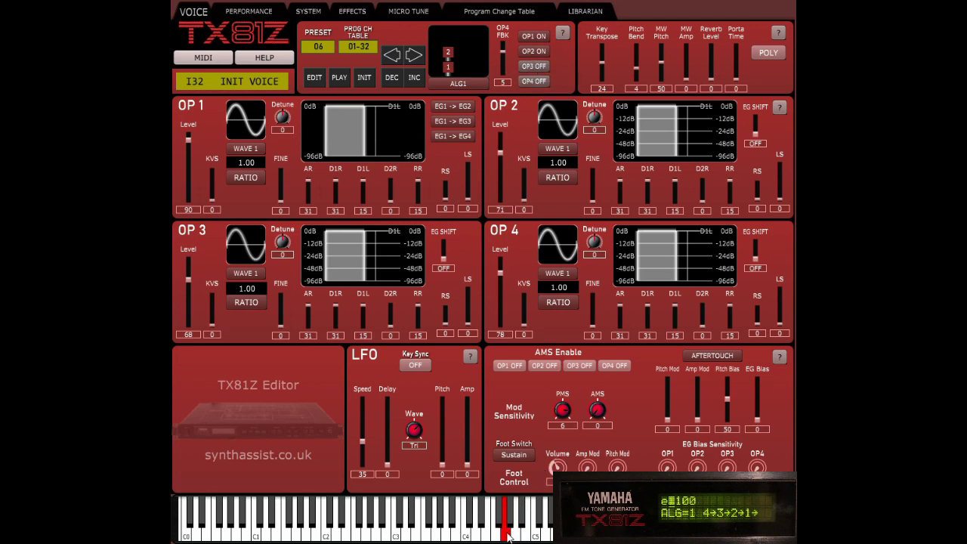
{"action": "left_click", "coordinate": [534, 65]}
{"action": "left_click", "coordinate": [534, 81]}
{"action": "left_click", "coordinate": [461, 529]}
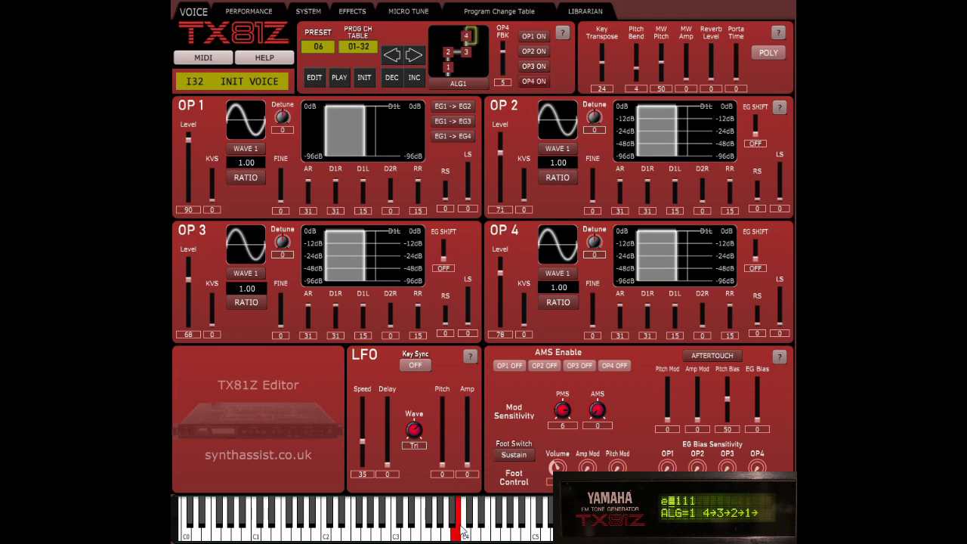
{"action": "left_click_drag", "start_coordinate": [463, 533], "coordinate": [418, 514]}
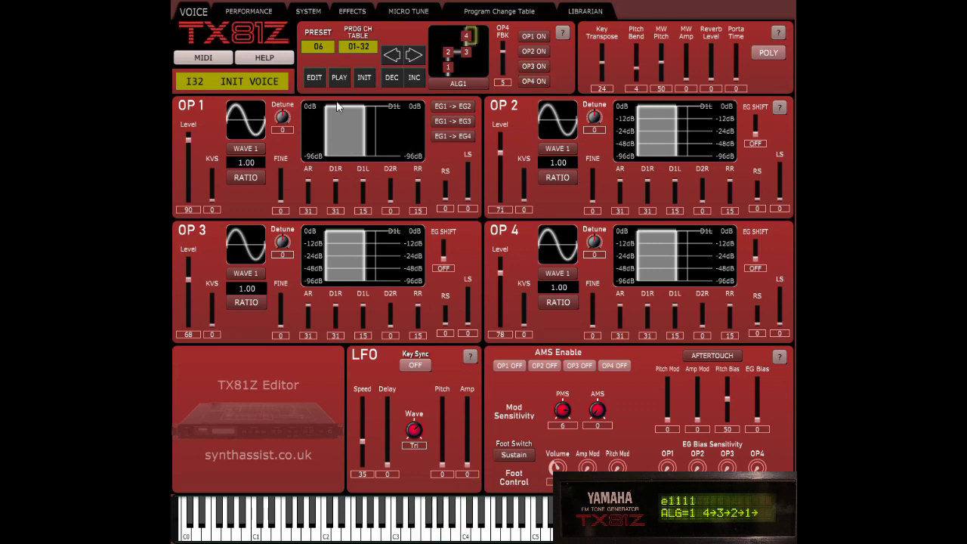
{"action": "left_click", "coordinate": [249, 151]}
{"action": "left_click", "coordinate": [249, 151]}
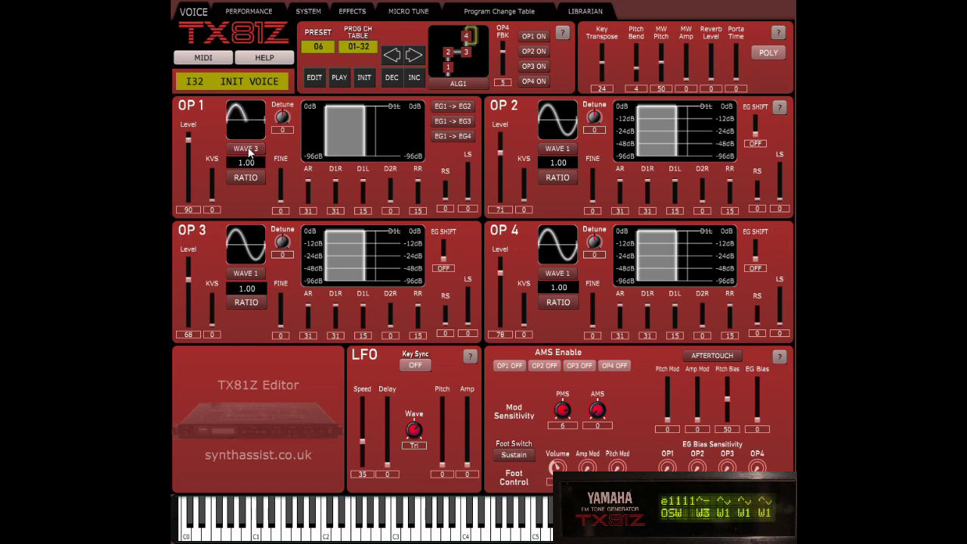
{"action": "left_click", "coordinate": [249, 151]}
{"action": "left_click", "coordinate": [249, 151]}
{"action": "left_click", "coordinate": [249, 151]}
{"action": "left_click", "coordinate": [248, 151]}
{"action": "left_click", "coordinate": [248, 151]}
{"action": "left_click", "coordinate": [250, 152]}
Set OP1's envelope to AR 24, D1R 12, D1L 11, D2R 5, RR 6 and audition it.
{"action": "left_click_drag", "start_coordinate": [308, 184], "coordinate": [423, 198]}
{"action": "left_click_drag", "start_coordinate": [339, 186], "coordinate": [352, 193]}
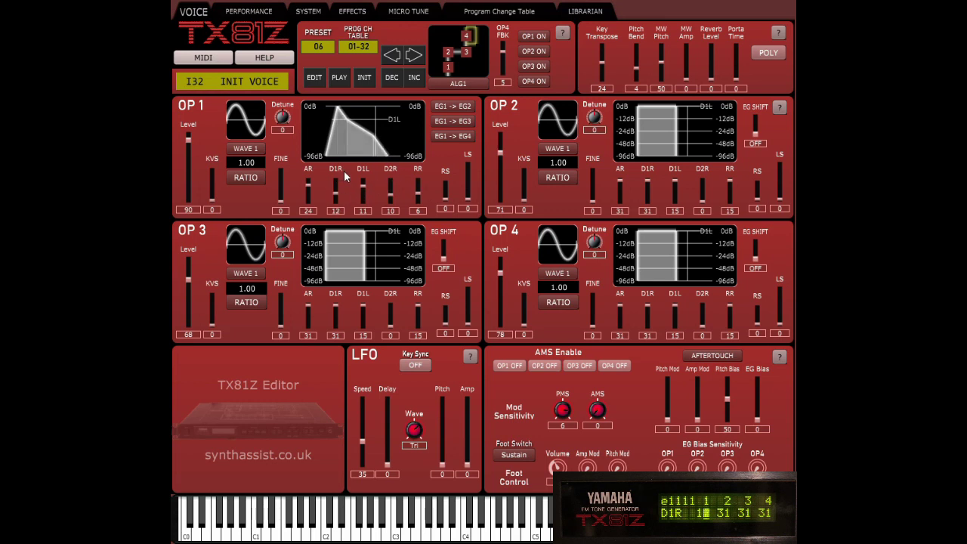
{"action": "left_click_drag", "start_coordinate": [394, 182], "coordinate": [393, 204]}
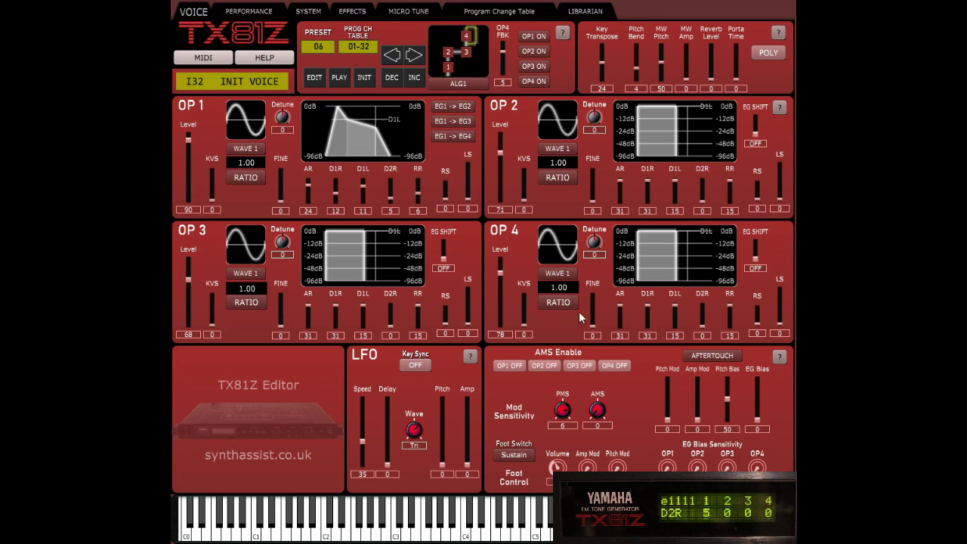
{"action": "left_click", "coordinate": [418, 531]}
{"action": "mouse_move", "coordinate": [415, 537]}
{"action": "left_mouse_down"}
{"action": "mouse_move", "coordinate": [378, 535]}
{"action": "mouse_move", "coordinate": [430, 534]}
{"action": "left_mouse_up"}
Copy OP1's envelope to OP2, OP3 and OP4.
{"action": "left_click", "coordinate": [456, 108]}
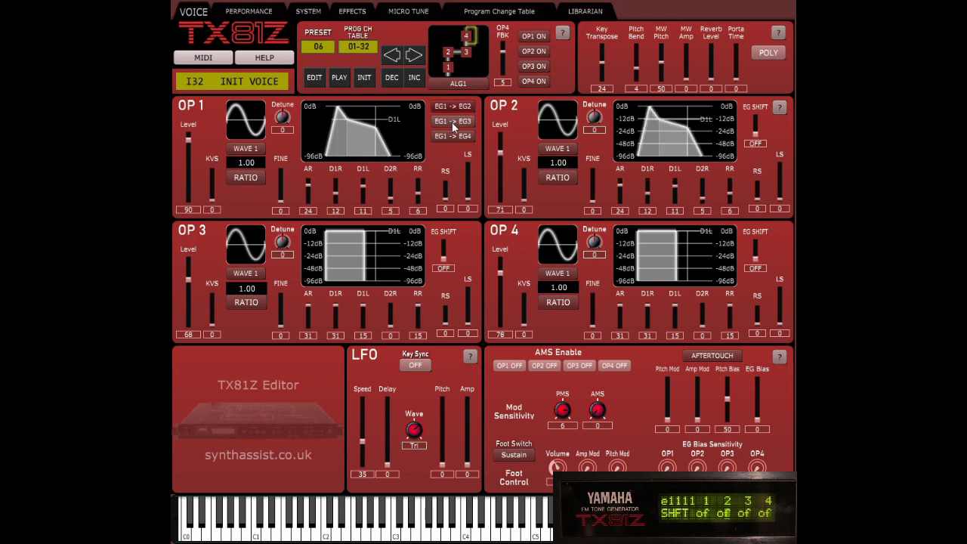
{"action": "left_click", "coordinate": [455, 122]}
{"action": "left_click", "coordinate": [451, 137]}
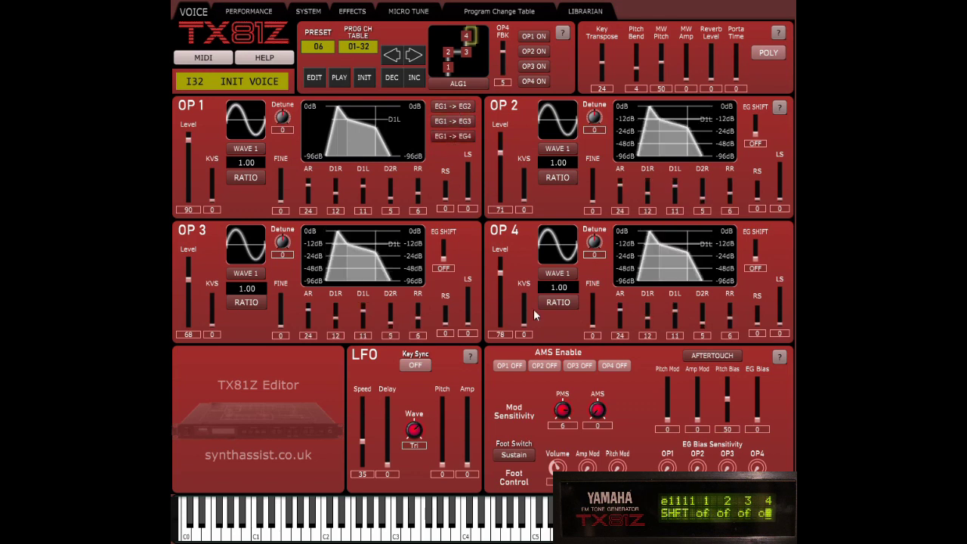
Audition the shared envelope on the keyboard, then switch to the Performance page.
{"action": "left_click_drag", "start_coordinate": [476, 529], "coordinate": [286, 539]}
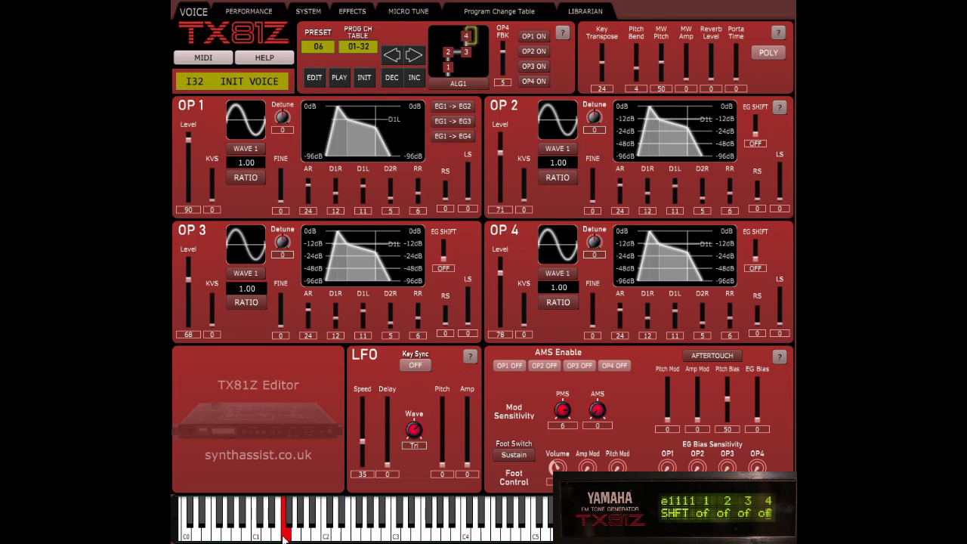
{"action": "left_click_drag", "start_coordinate": [285, 538], "coordinate": [365, 535]}
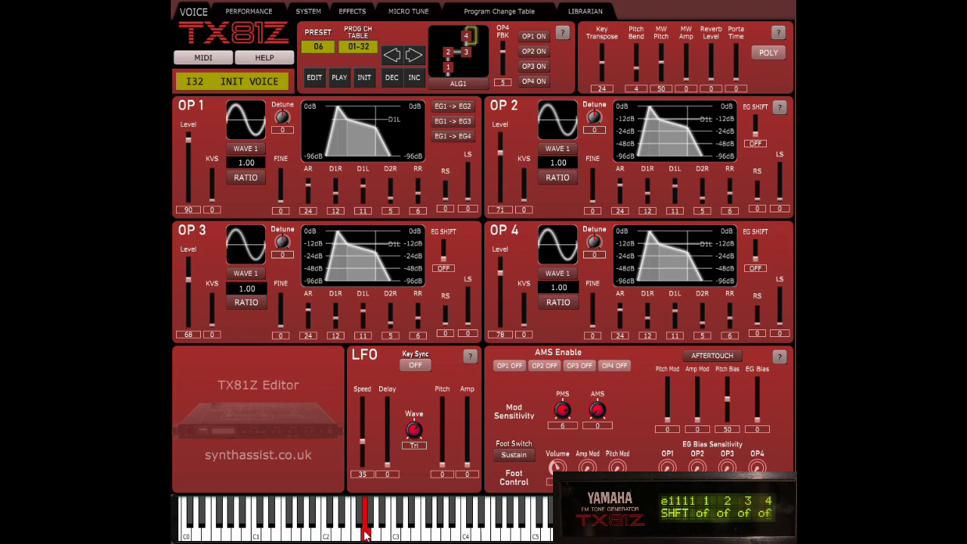
{"action": "left_click_drag", "start_coordinate": [365, 535], "coordinate": [366, 535]}
{"action": "left_click", "coordinate": [254, 12]}
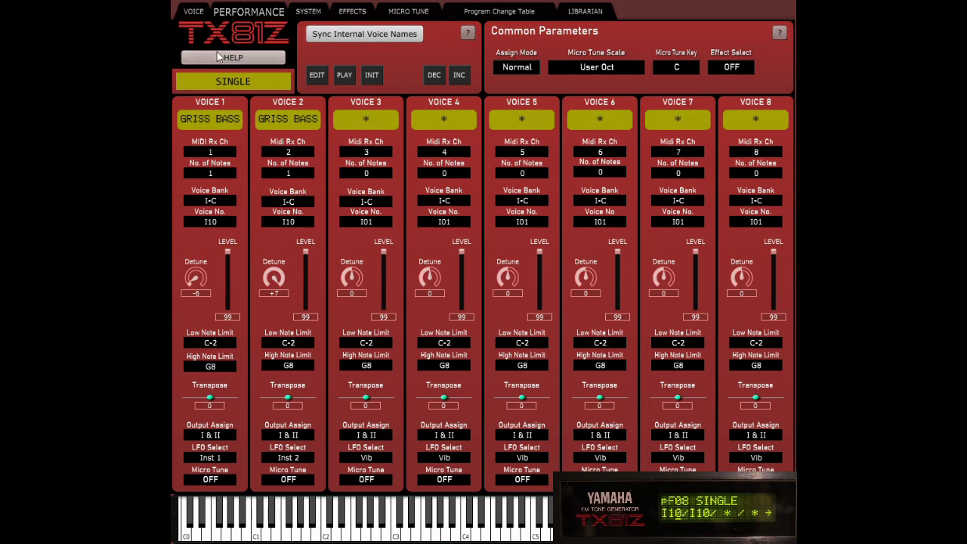
Read the performance help, then sync the 32 internal voice names from the synth.
{"action": "left_click", "coordinate": [467, 33]}
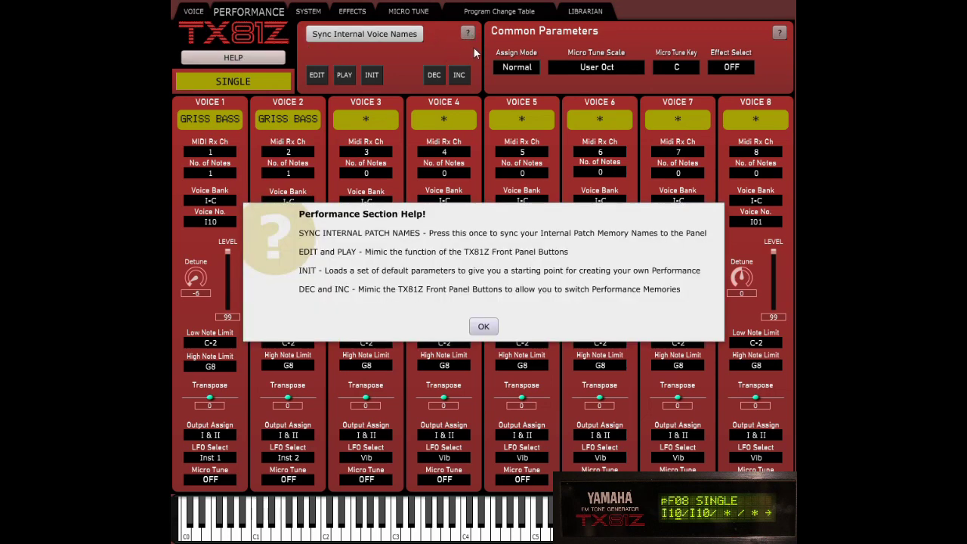
{"action": "left_click", "coordinate": [484, 326]}
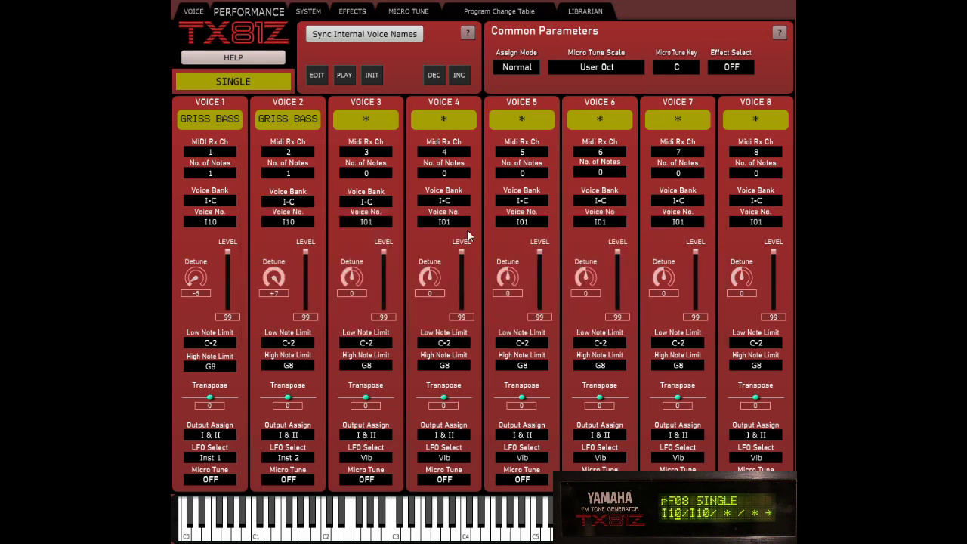
{"action": "left_click", "coordinate": [370, 41]}
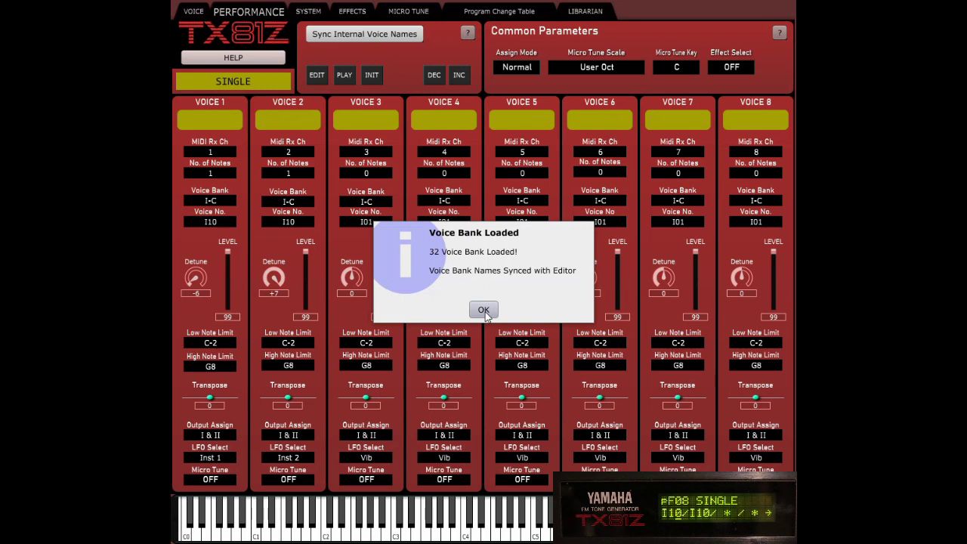
{"action": "left_click", "coordinate": [483, 311]}
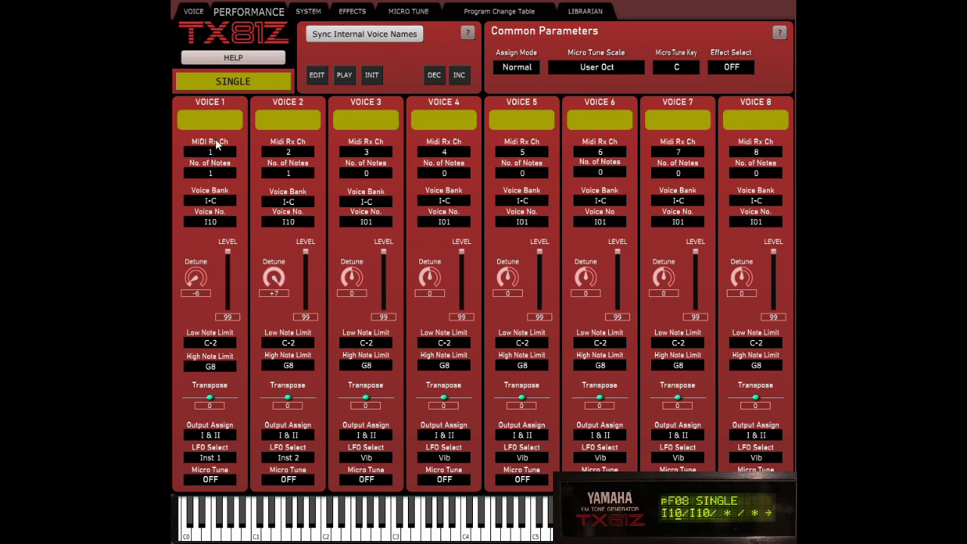
Initialize the performance and set No. of Notes to 1 for Voices 1 and 2.
{"action": "left_click", "coordinate": [374, 79]}
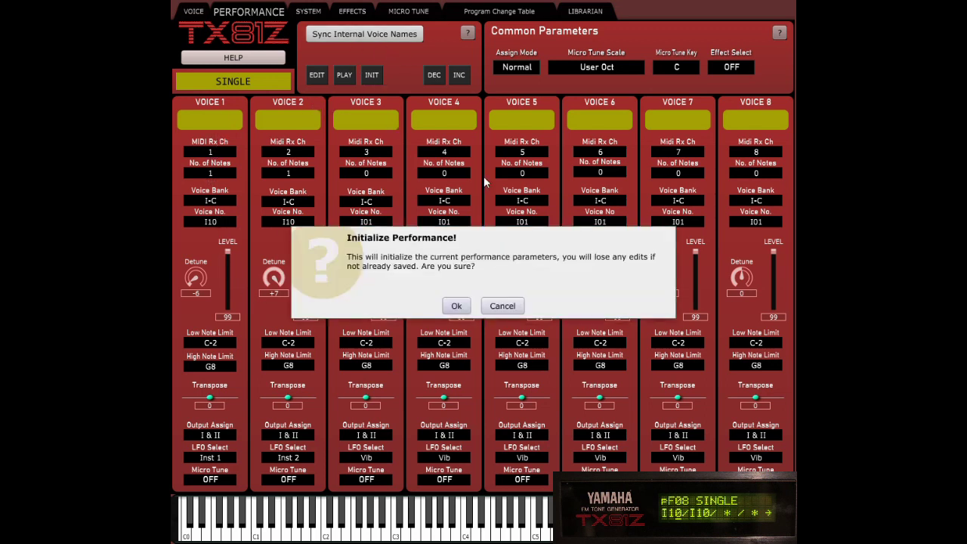
{"action": "left_click", "coordinate": [460, 310]}
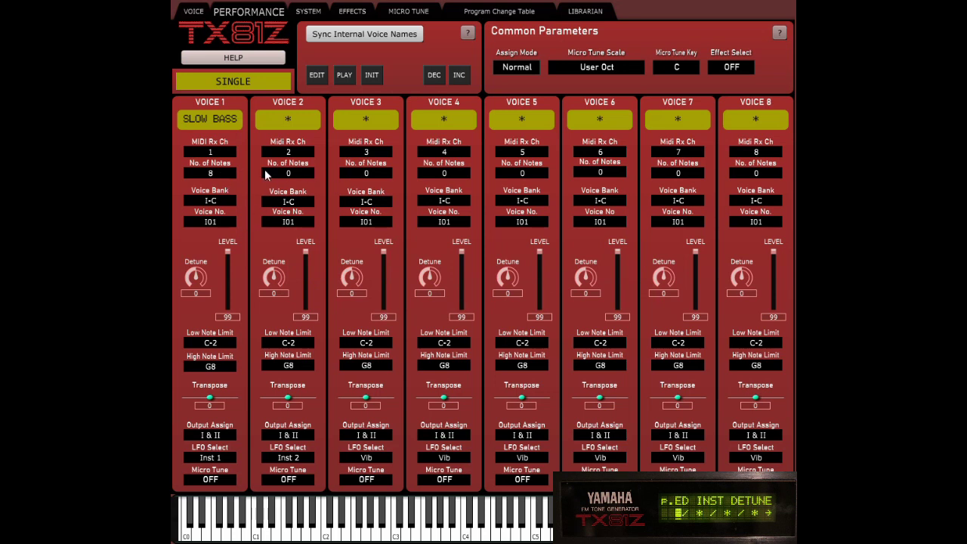
{"action": "left_click", "coordinate": [223, 174]}
{"action": "left_click", "coordinate": [211, 195]}
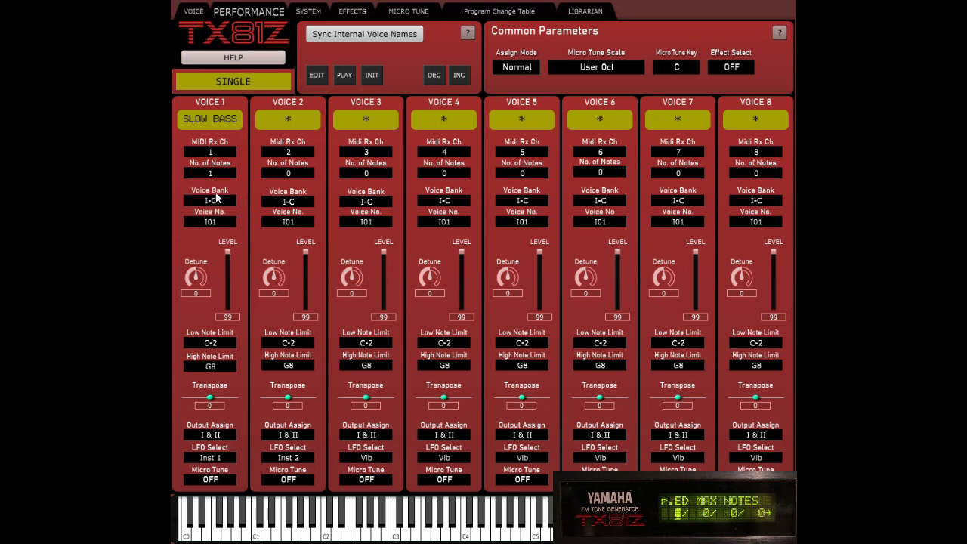
{"action": "left_click", "coordinate": [291, 177]}
{"action": "left_click", "coordinate": [297, 195]}
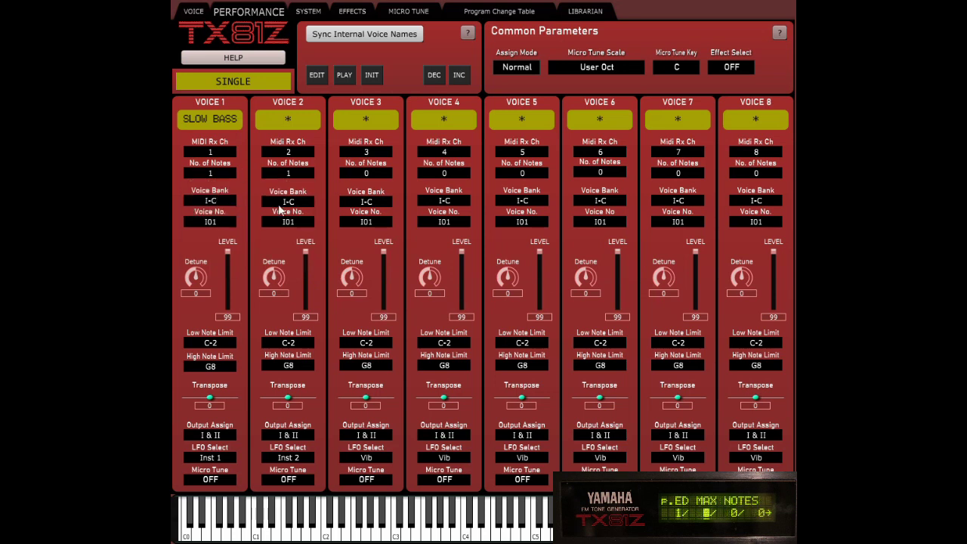
Assign I10 GRISS BASS to Voices 1 and 2, detune them to -6 and +6, and audition.
{"action": "left_click", "coordinate": [215, 224]}
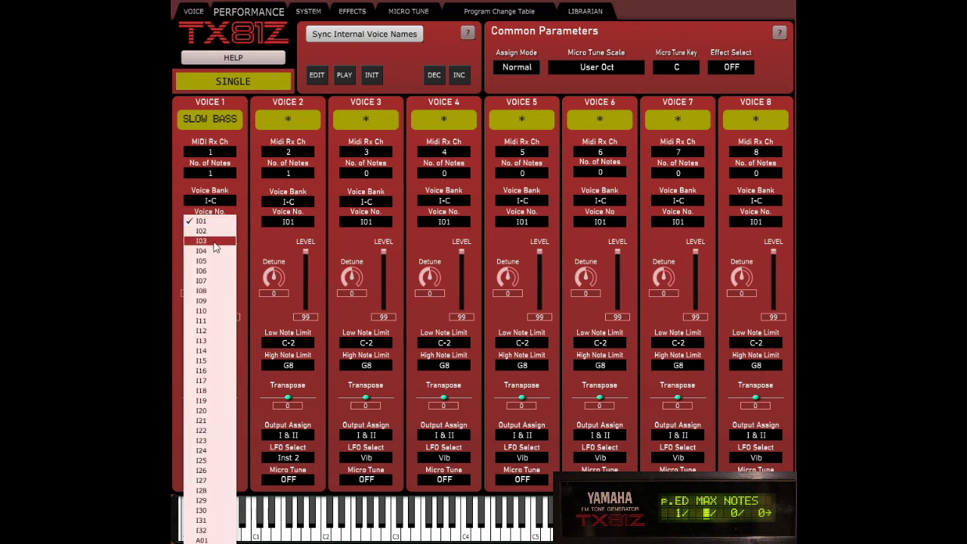
{"action": "left_click", "coordinate": [210, 312]}
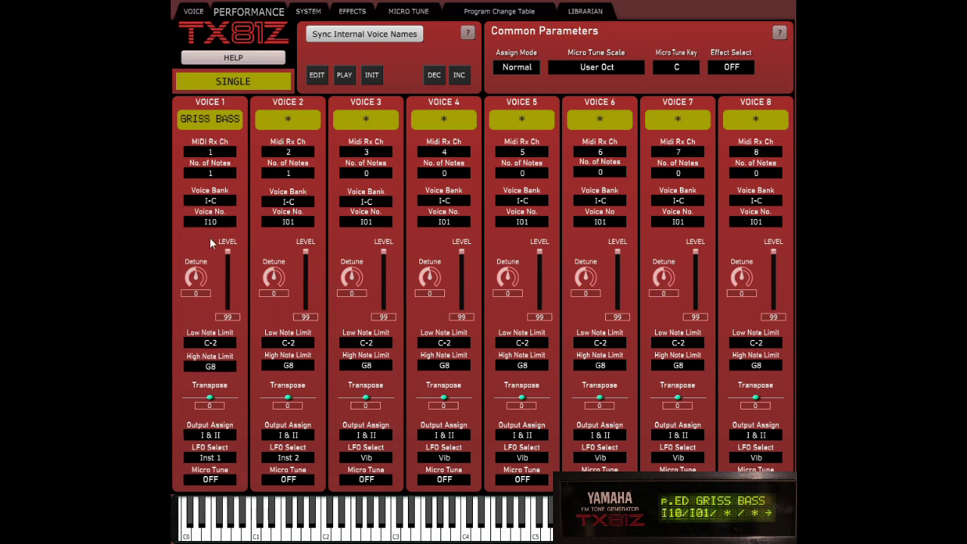
{"action": "left_click", "coordinate": [289, 225]}
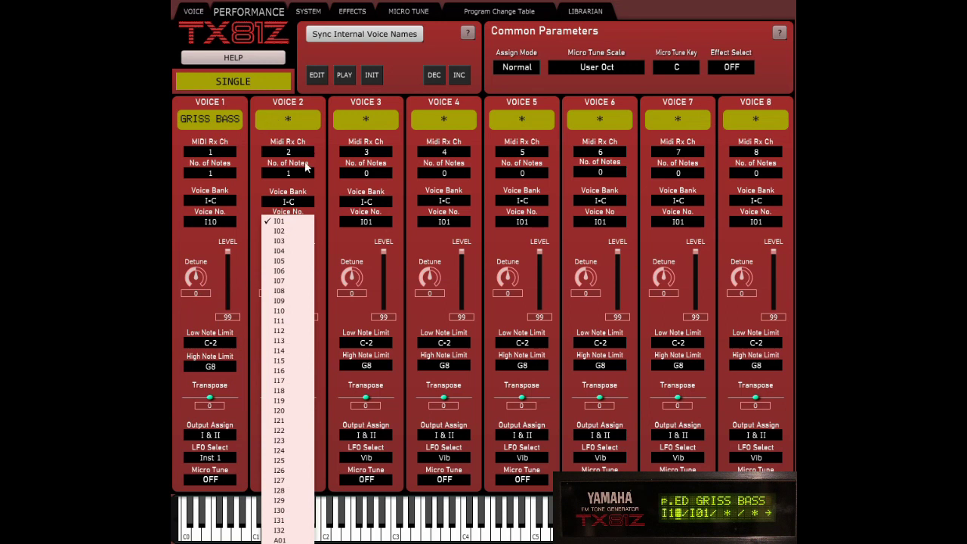
{"action": "left_click", "coordinate": [286, 311]}
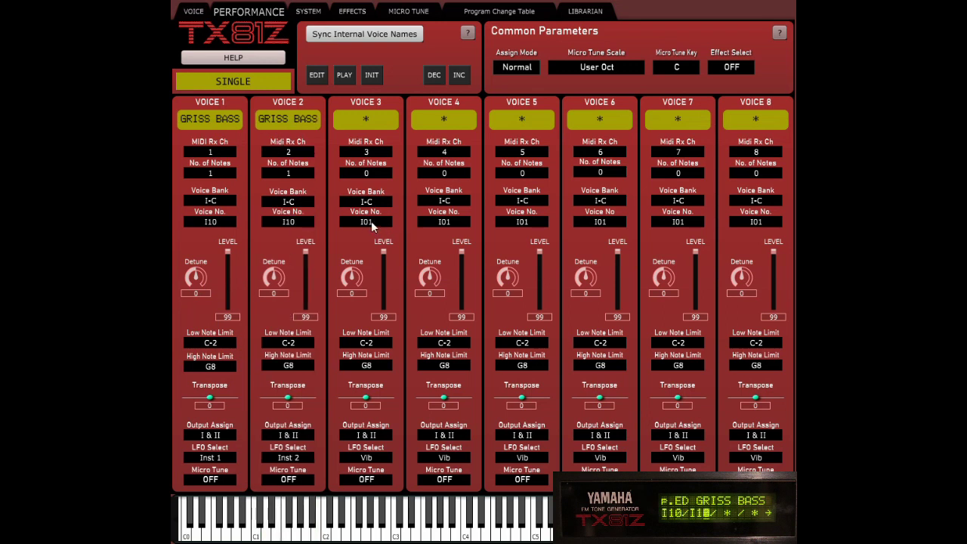
{"action": "left_click", "coordinate": [196, 277]}
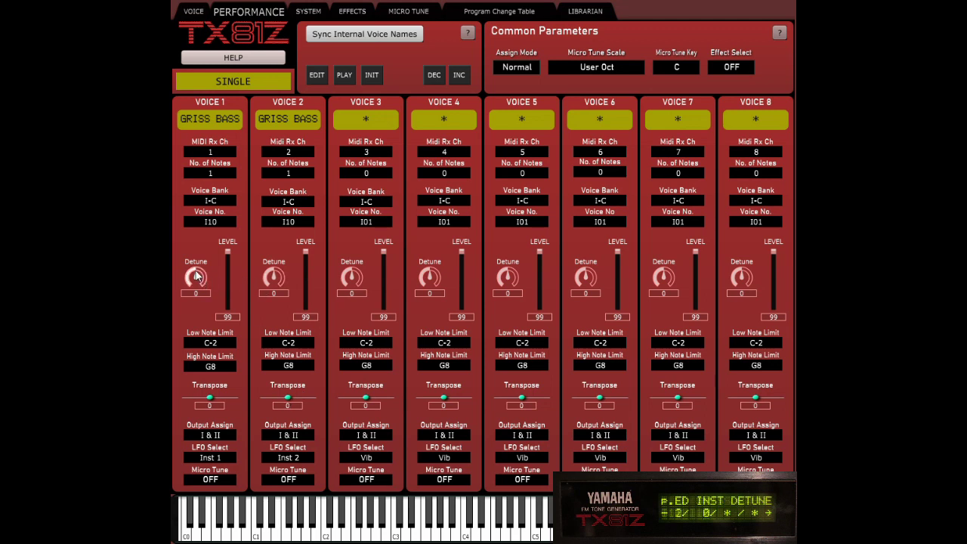
{"action": "left_click_drag", "start_coordinate": [196, 277], "coordinate": [187, 288]}
{"action": "left_click_drag", "start_coordinate": [273, 277], "coordinate": [288, 289]}
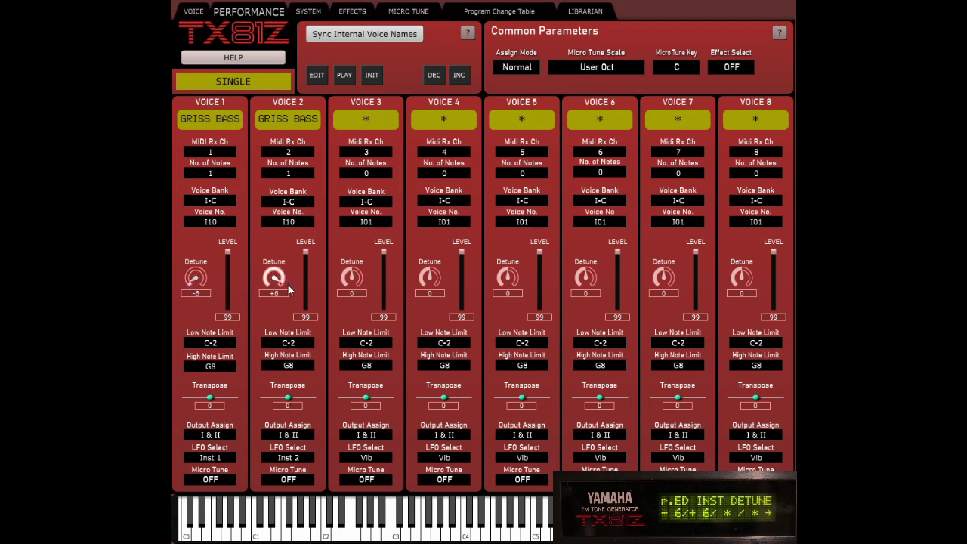
{"action": "left_click", "coordinate": [371, 536]}
View the System page and its help, then move to the Effects page.
{"action": "left_click", "coordinate": [316, 14]}
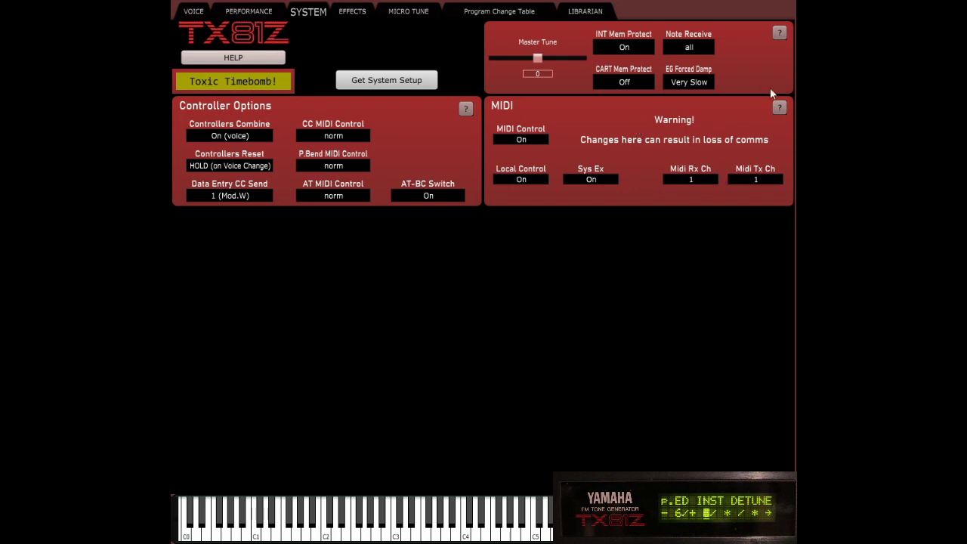
{"action": "left_click", "coordinate": [781, 34]}
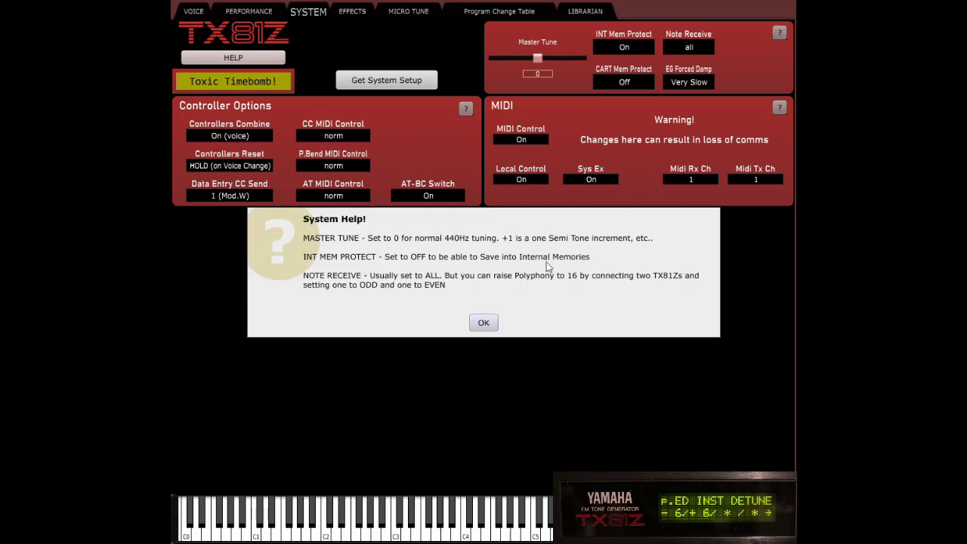
{"action": "left_click", "coordinate": [487, 323]}
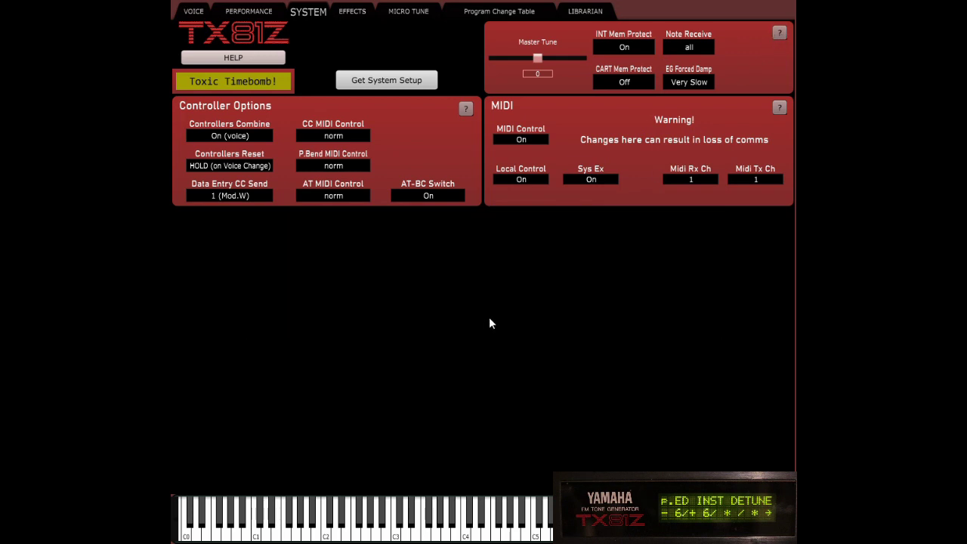
{"action": "left_click", "coordinate": [350, 12]}
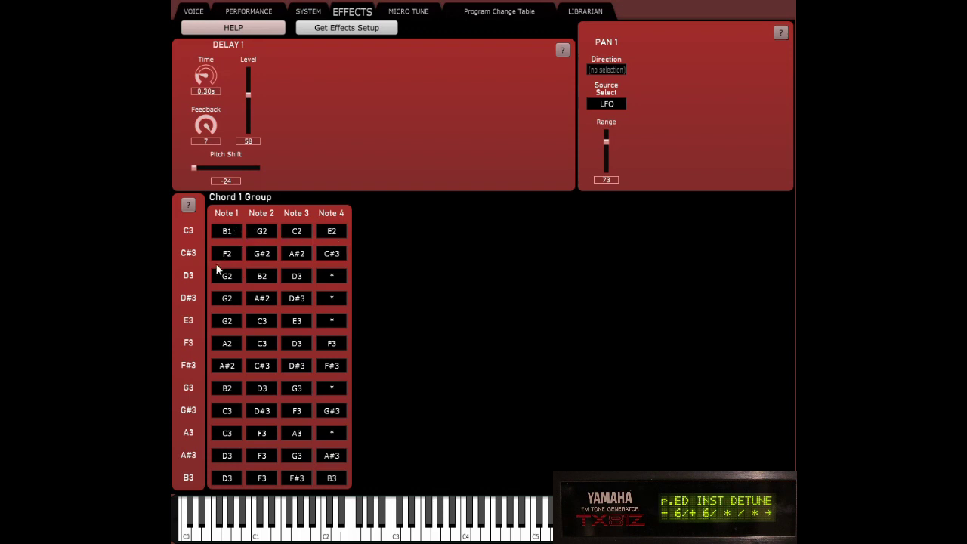
Check the performance's Effect Select options, keep it OFF, and move on to Micro Tune.
{"action": "left_click", "coordinate": [249, 11]}
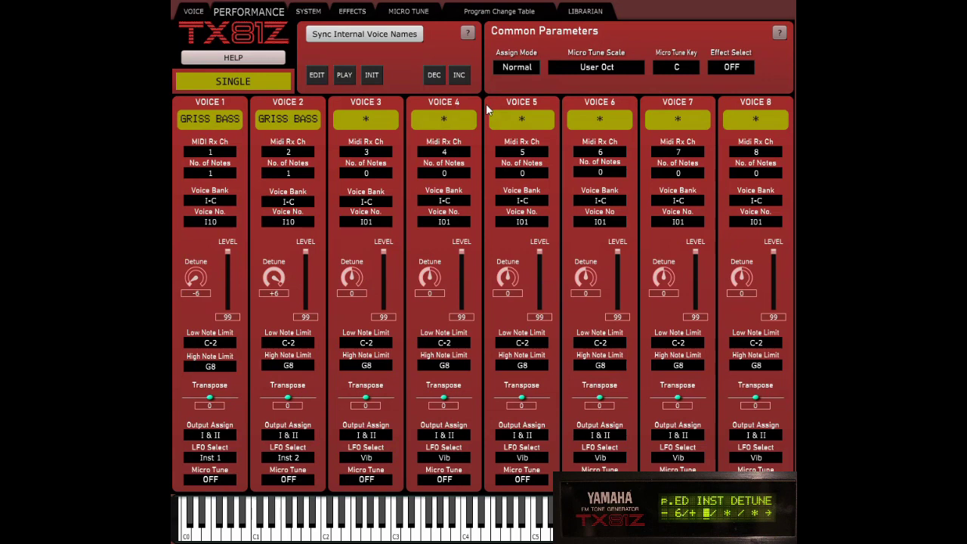
{"action": "left_click", "coordinate": [733, 70]}
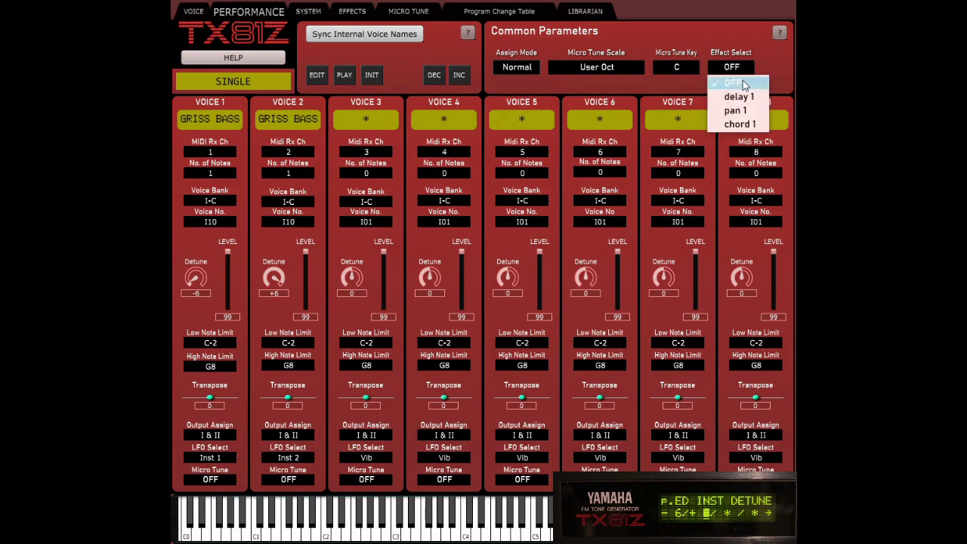
{"action": "left_click", "coordinate": [744, 85]}
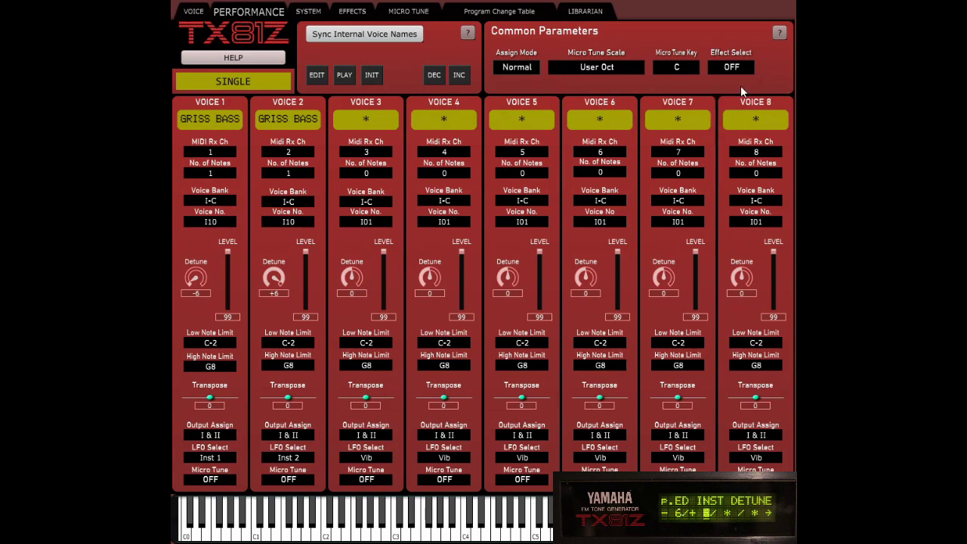
{"action": "left_click", "coordinate": [363, 13]}
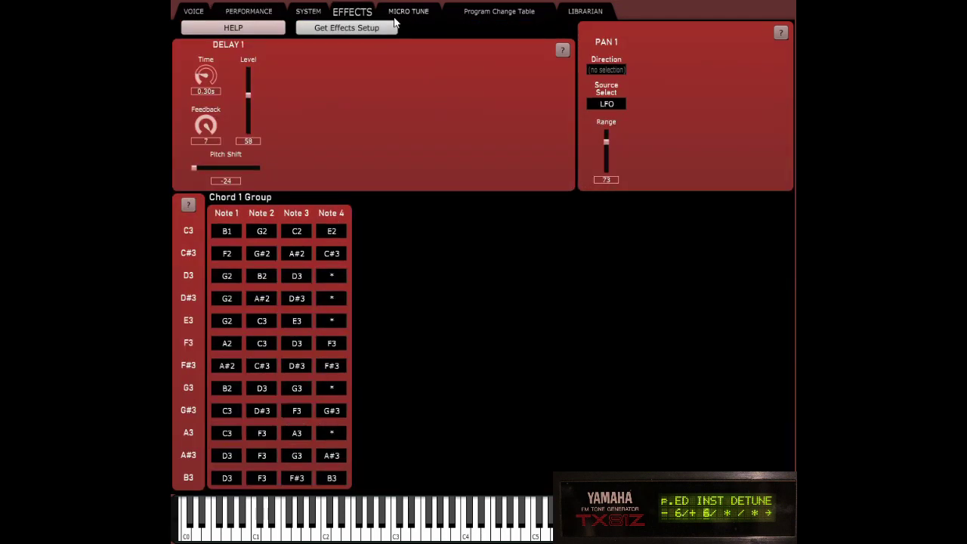
{"action": "left_click", "coordinate": [408, 12]}
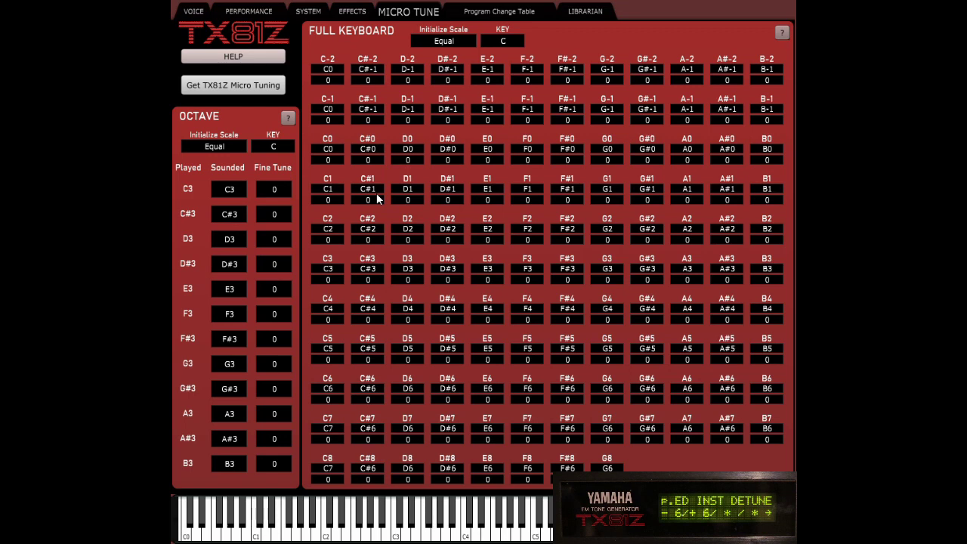
Glance at other pages, then try a Pure (major) octave scale in key D.
{"action": "left_click", "coordinate": [263, 12]}
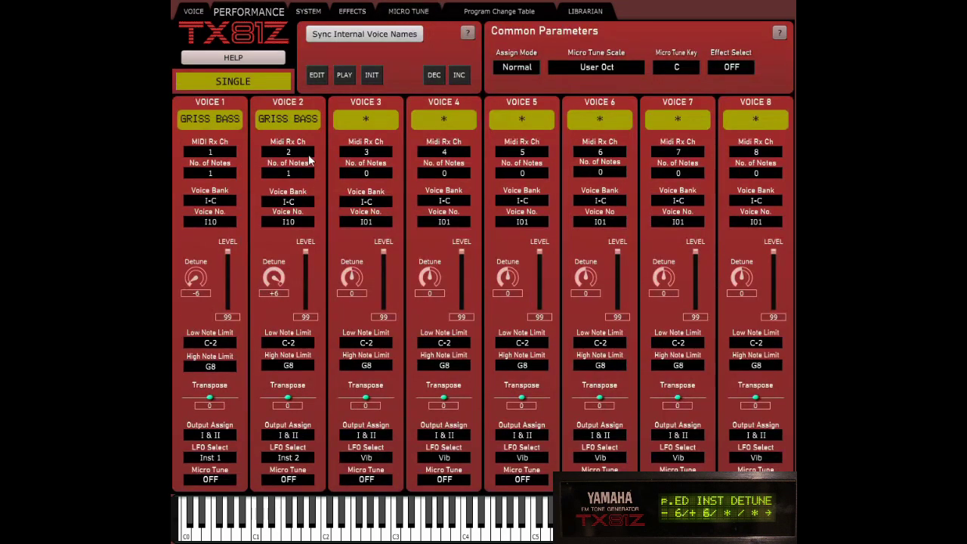
{"action": "left_click", "coordinate": [499, 12]}
{"action": "left_click", "coordinate": [408, 12]}
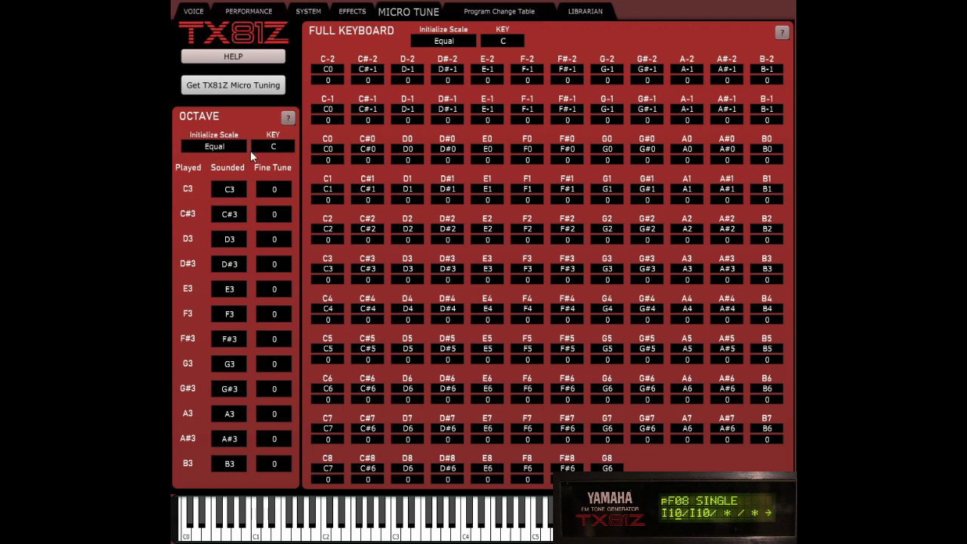
{"action": "left_click", "coordinate": [214, 147]}
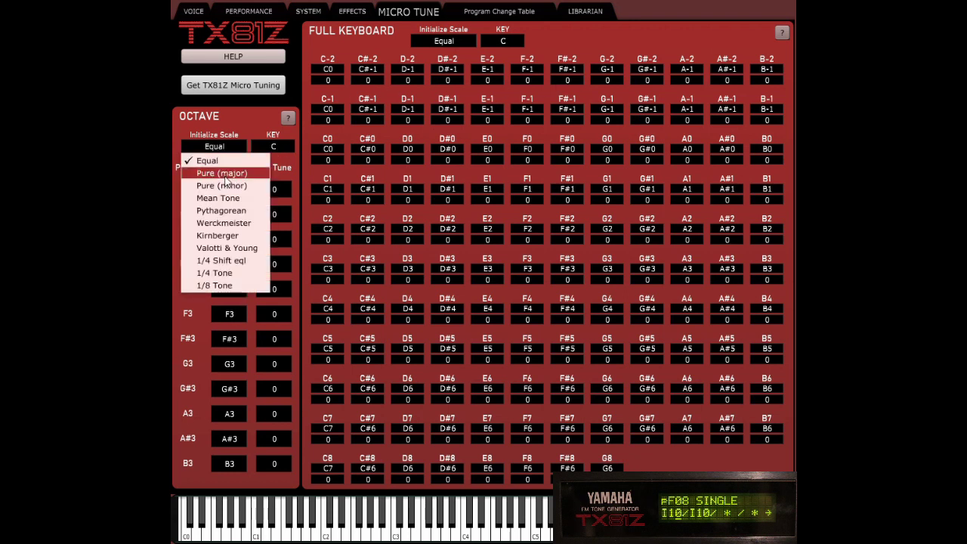
{"action": "left_click", "coordinate": [230, 174]}
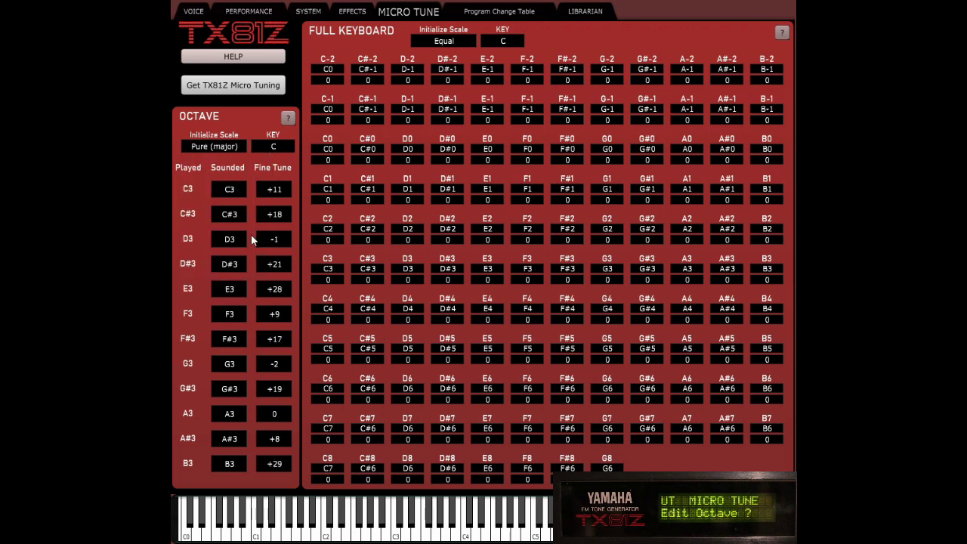
{"action": "left_click", "coordinate": [262, 148]}
{"action": "left_click", "coordinate": [265, 185]}
Set the octave scale to Equal in key C, then go to the Program Change Table.
{"action": "left_click", "coordinate": [227, 148]}
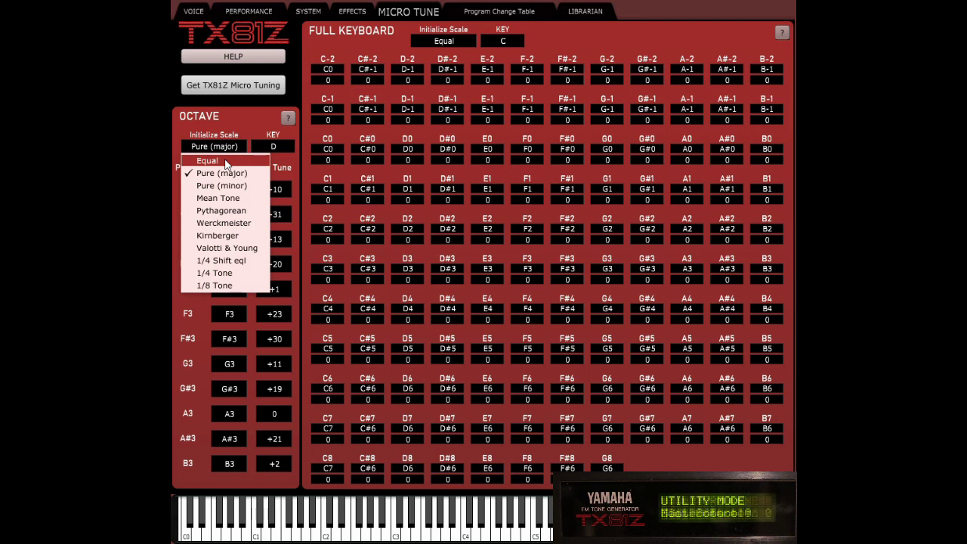
{"action": "left_click", "coordinate": [219, 161]}
{"action": "left_click", "coordinate": [274, 146]}
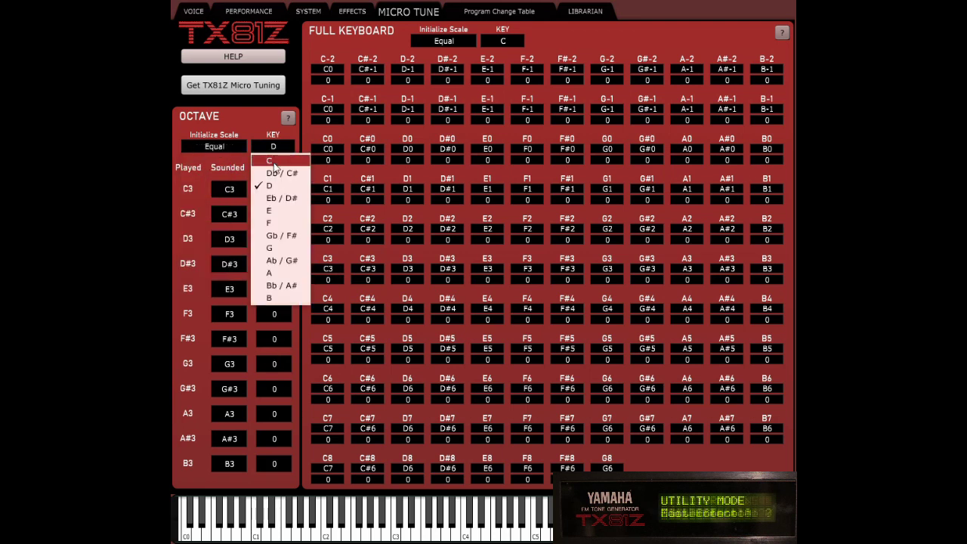
{"action": "left_click", "coordinate": [274, 162]}
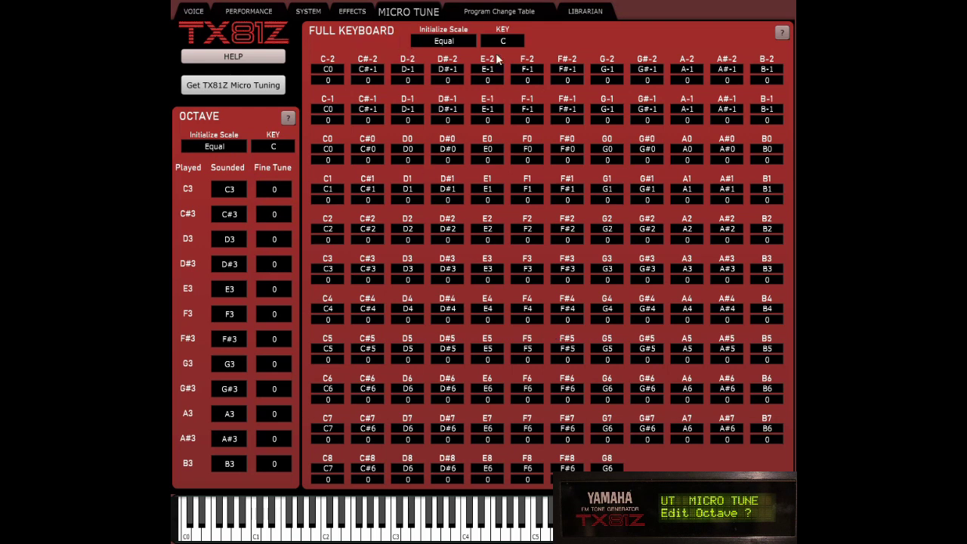
{"action": "left_click", "coordinate": [500, 11]}
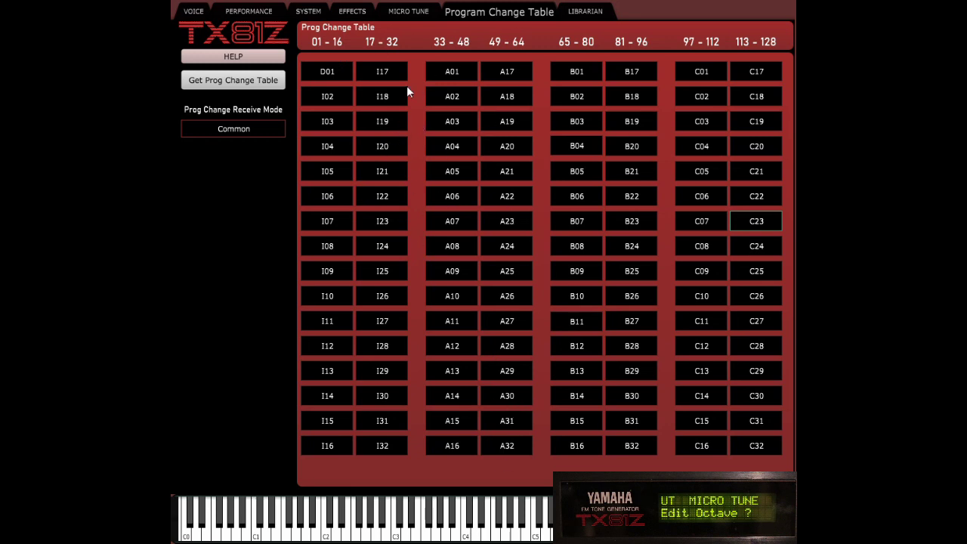
Remap program change slot 1 from D01 to voice I01, then go to the Librarian page.
{"action": "left_click", "coordinate": [334, 68]}
{"action": "scroll", "coordinate": [336, 195], "scroll_direction": "up", "scroll_amount": 10}
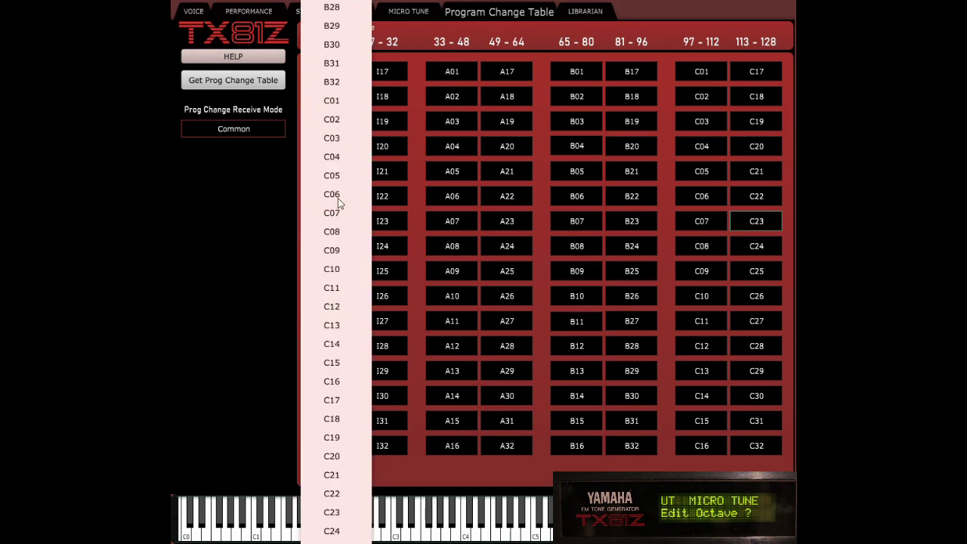
{"action": "scroll", "coordinate": [338, 198], "scroll_direction": "up", "scroll_amount": 20}
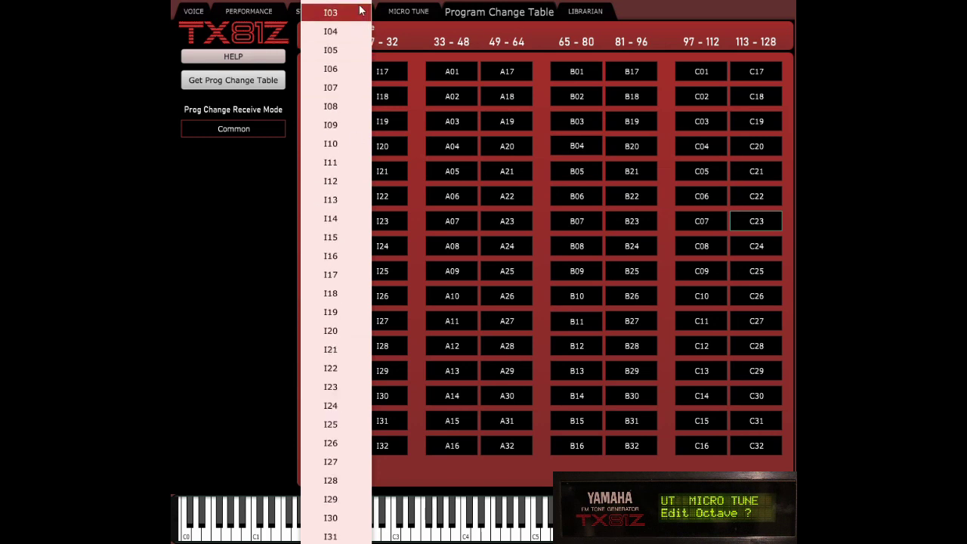
{"action": "scroll", "coordinate": [336, 198], "scroll_direction": "up", "scroll_amount": 2}
{"action": "left_click", "coordinate": [330, 13]}
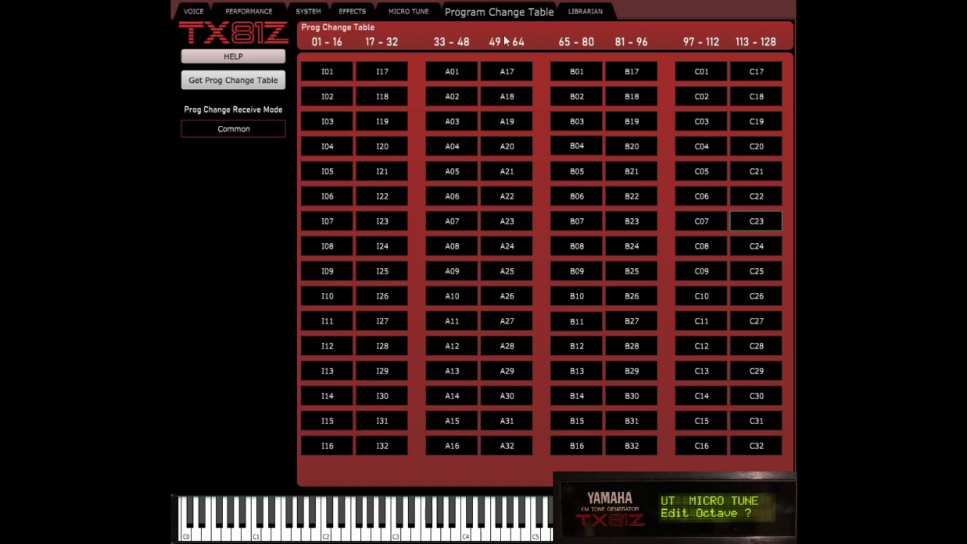
{"action": "left_click", "coordinate": [585, 13]}
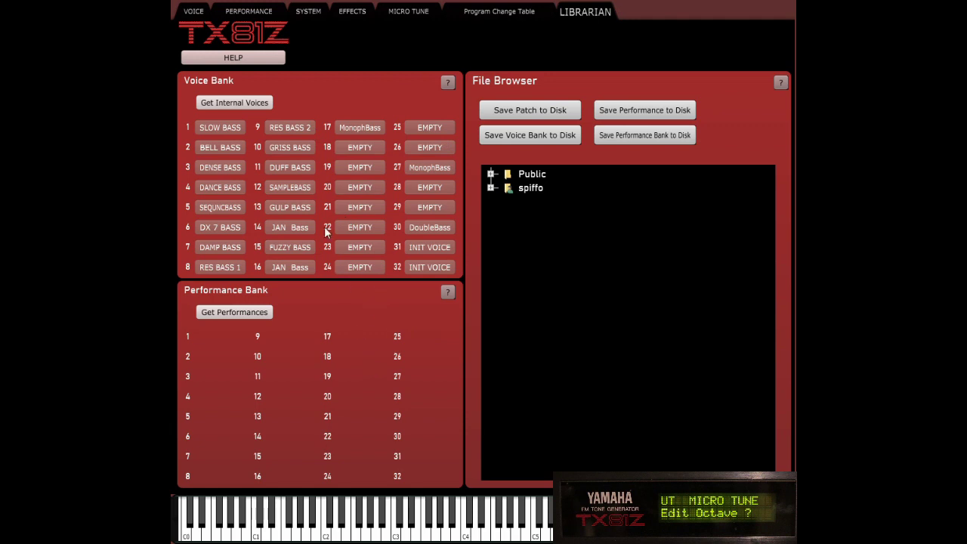
Audition the current voice, then cancel saving the patch to disk.
{"action": "left_click", "coordinate": [198, 12]}
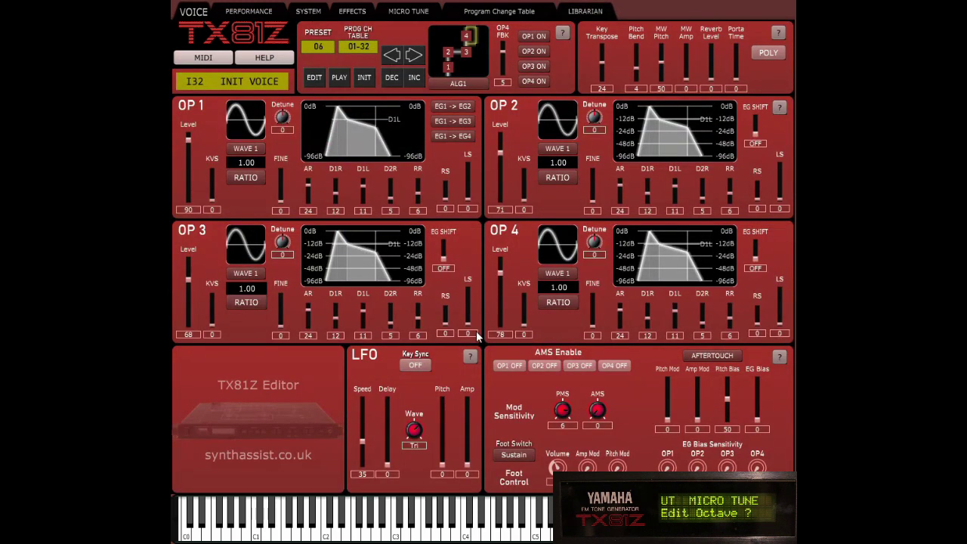
{"action": "left_click", "coordinate": [414, 528]}
{"action": "left_click", "coordinate": [589, 13]}
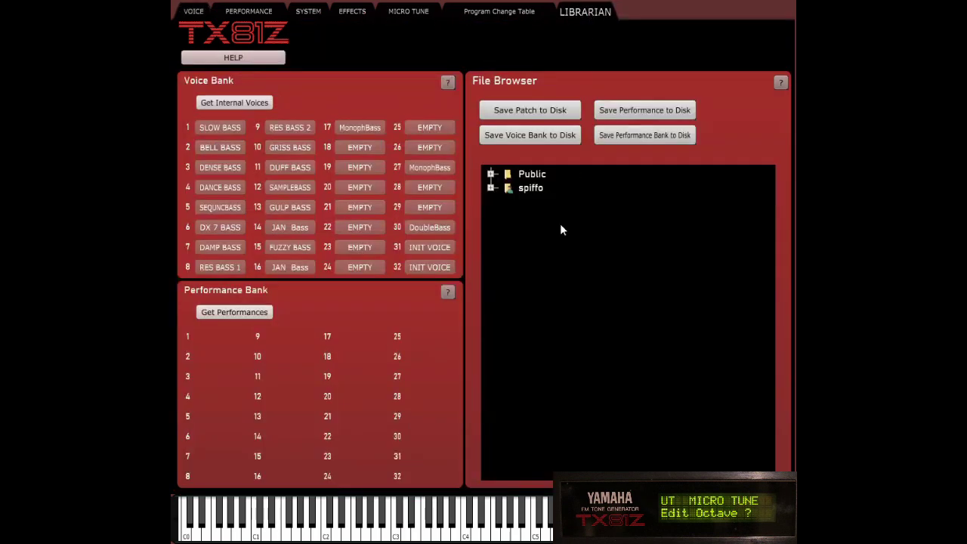
{"action": "left_click", "coordinate": [537, 109]}
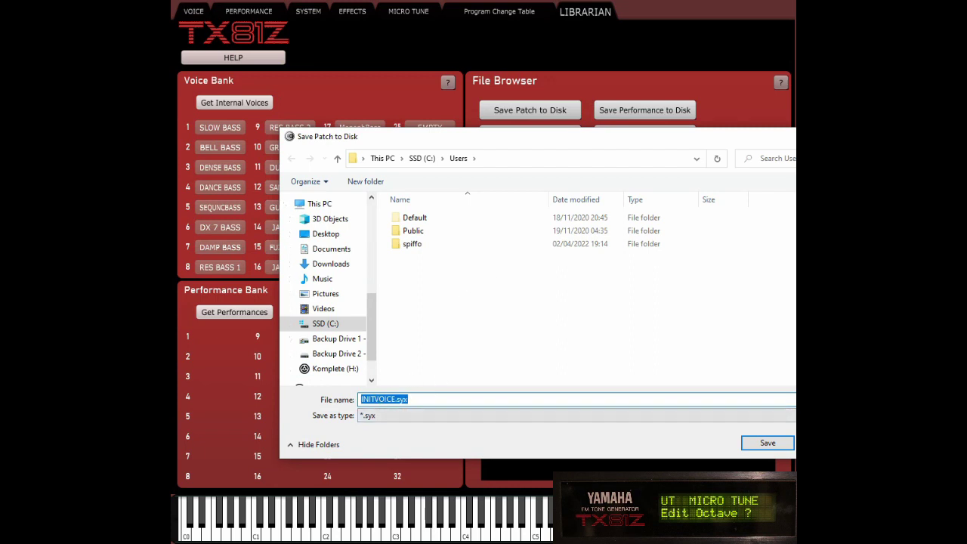
{"action": "key", "text": "Escape"}
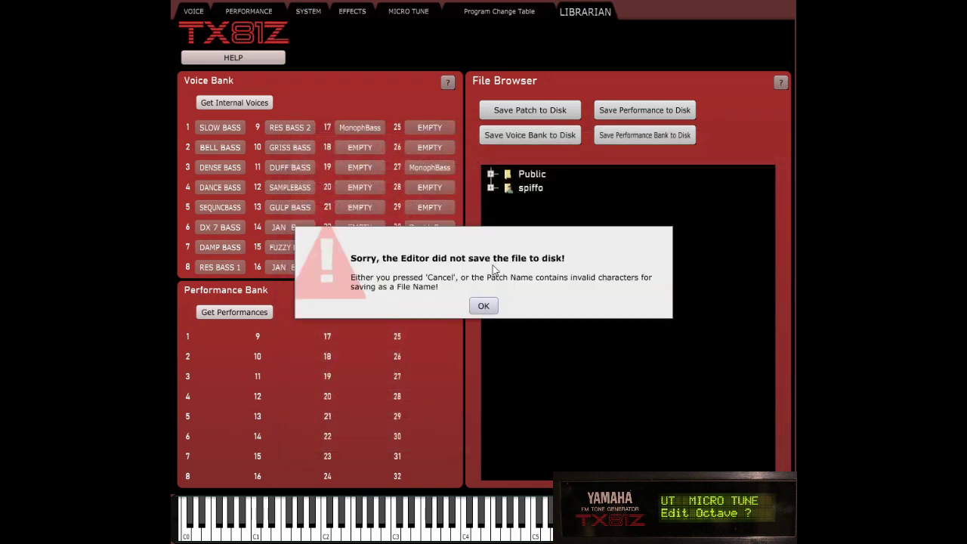
{"action": "left_click", "coordinate": [483, 306]}
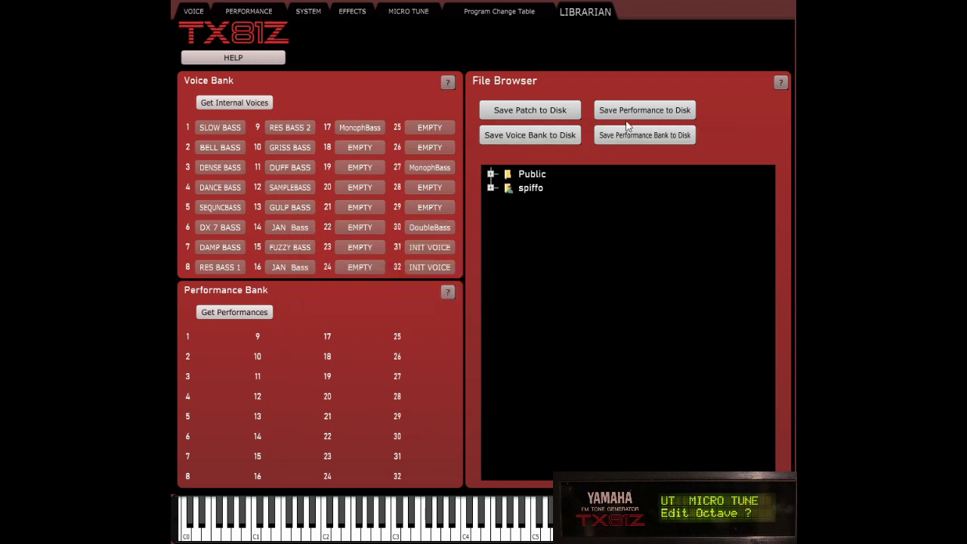
Fetch the synth's internal voice bank into the librarian, cancelling its save to disk.
{"action": "left_click", "coordinate": [240, 6]}
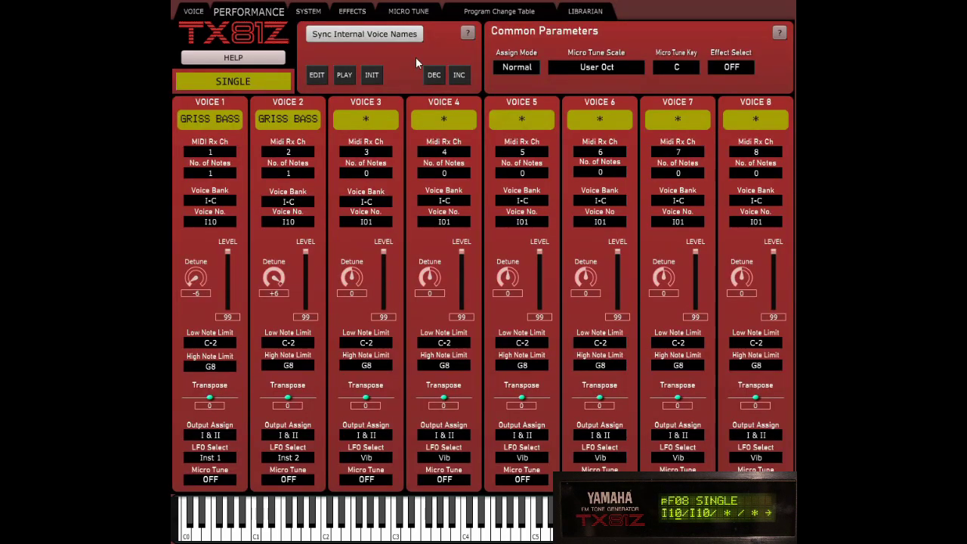
{"action": "left_click", "coordinate": [587, 13]}
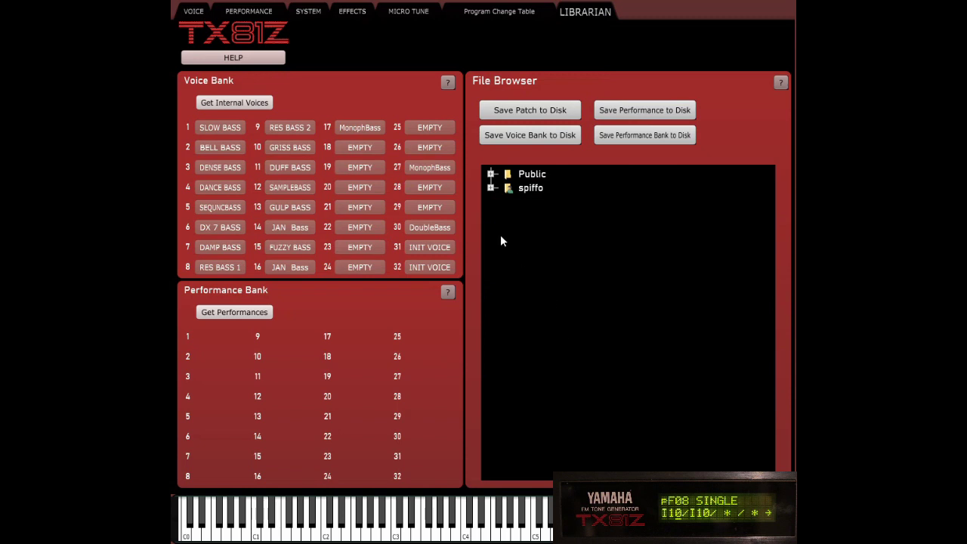
{"action": "left_click", "coordinate": [491, 187]}
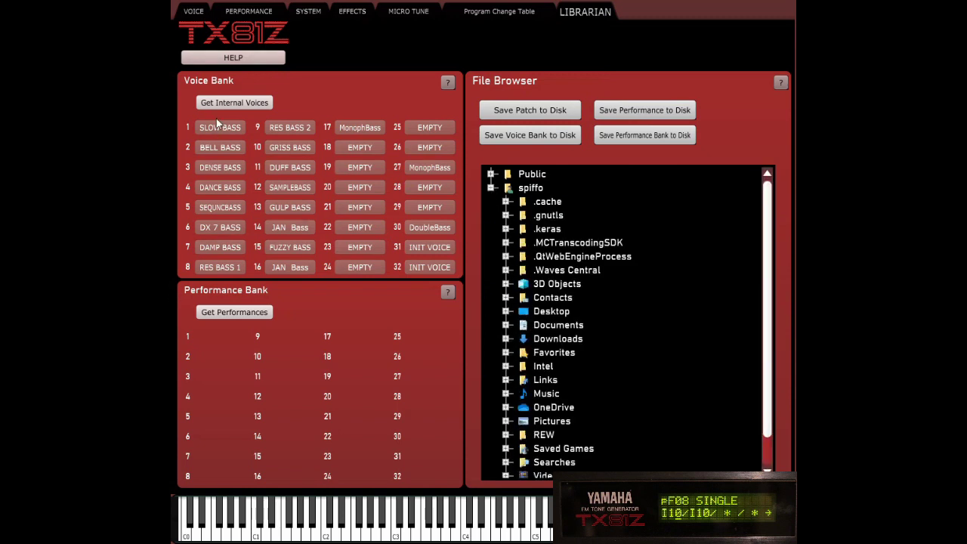
{"action": "left_click", "coordinate": [234, 103]}
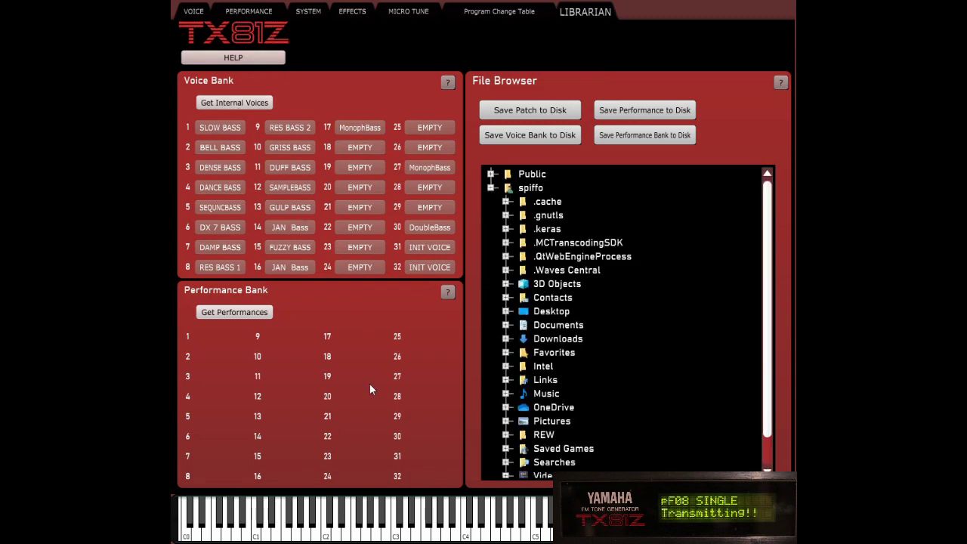
{"action": "left_click", "coordinate": [484, 311]}
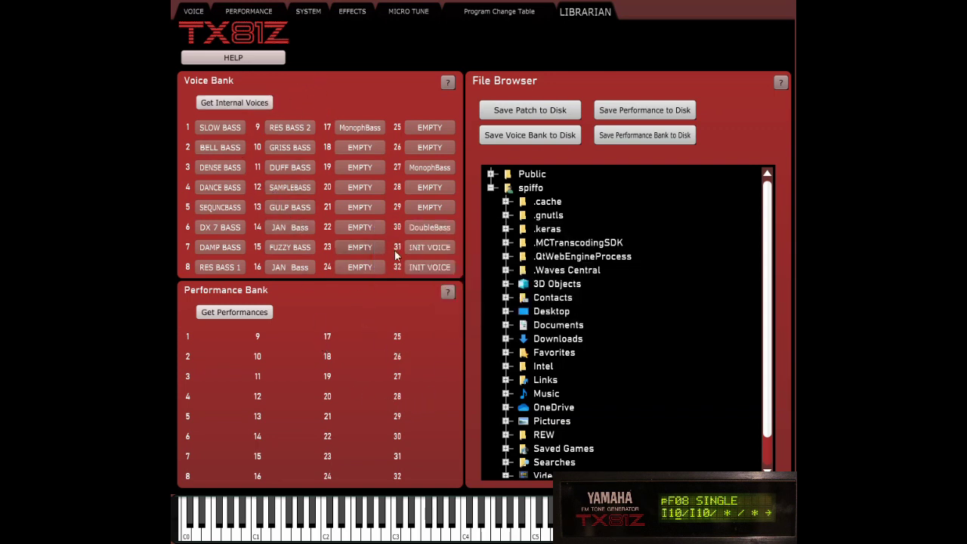
{"action": "left_click", "coordinate": [535, 136]}
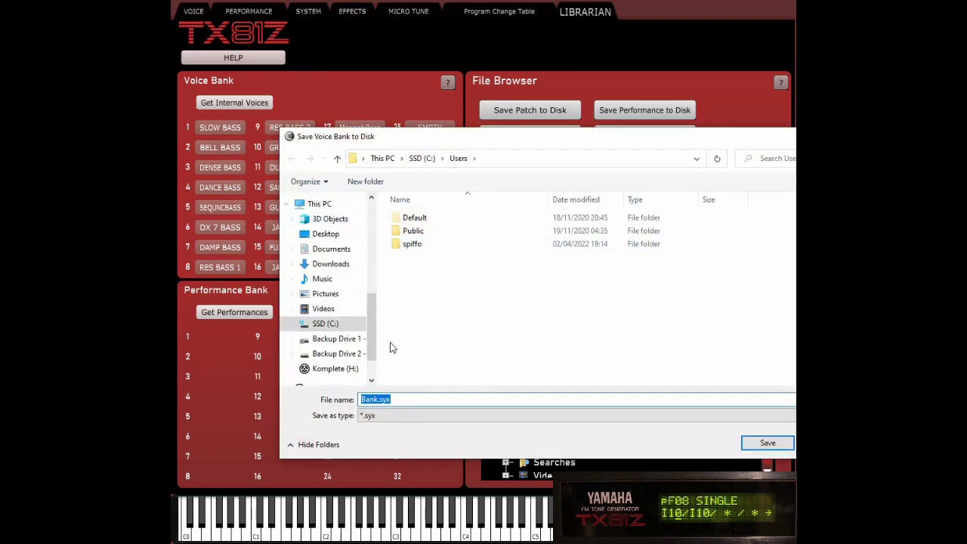
{"action": "key", "text": "Escape"}
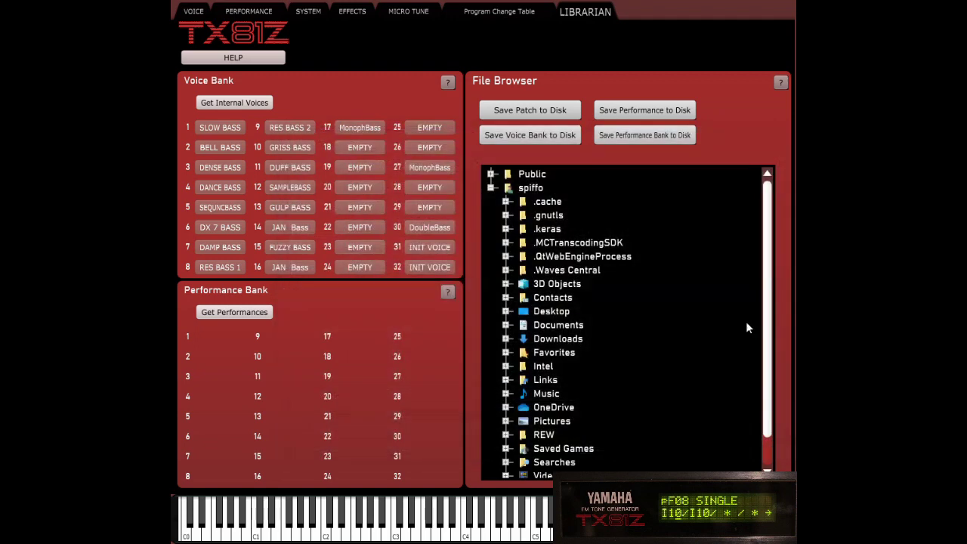
{"action": "left_click", "coordinate": [485, 306]}
Fetch the 32-performance bank from the synth, leaving it unsaved.
{"action": "left_click", "coordinate": [246, 314]}
{"action": "left_click", "coordinate": [483, 301]}
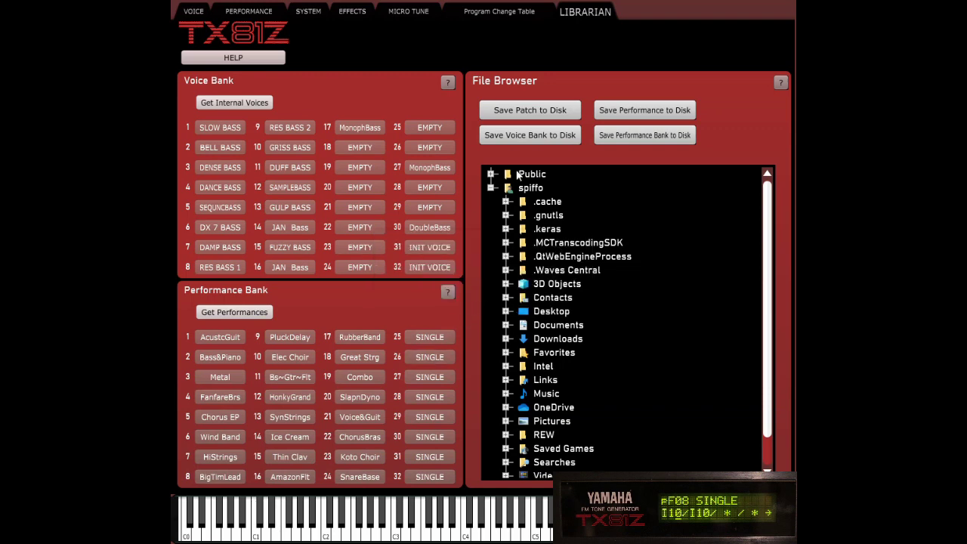
{"action": "left_click", "coordinate": [656, 139]}
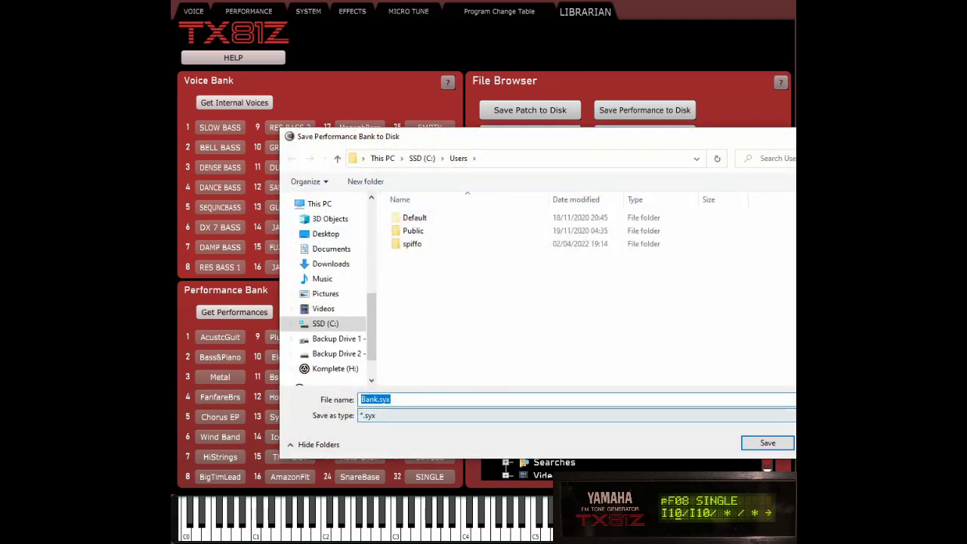
{"action": "key", "text": "Escape"}
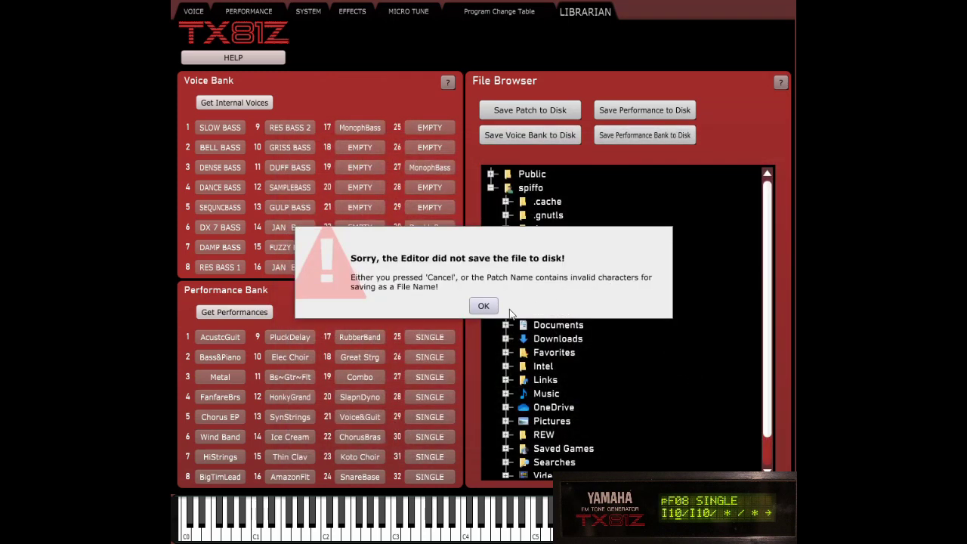
{"action": "left_click", "coordinate": [484, 305]}
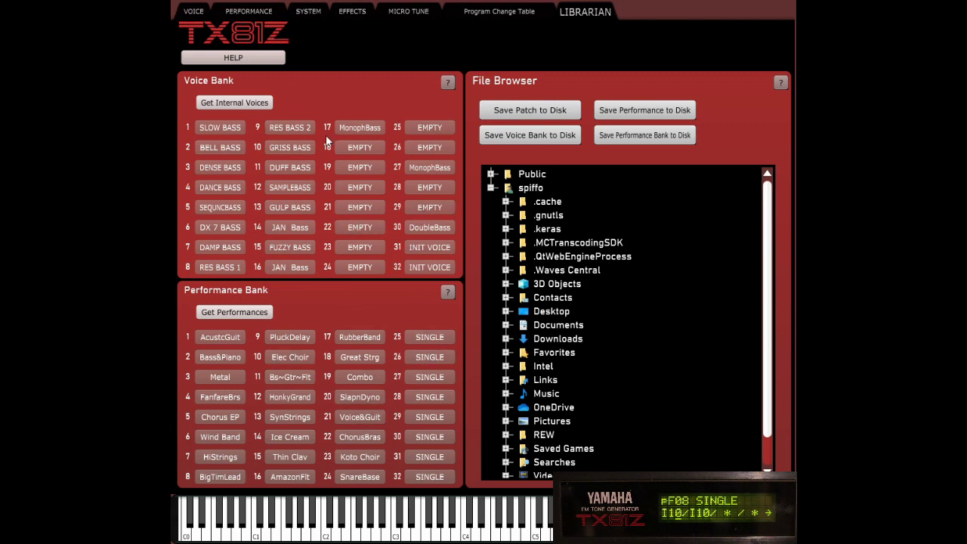
Expand OneDrive > Documents > Yamaha DX11 Patches in the file browser.
{"action": "scroll", "coordinate": [532, 356], "scroll_direction": "down", "scroll_amount": 1}
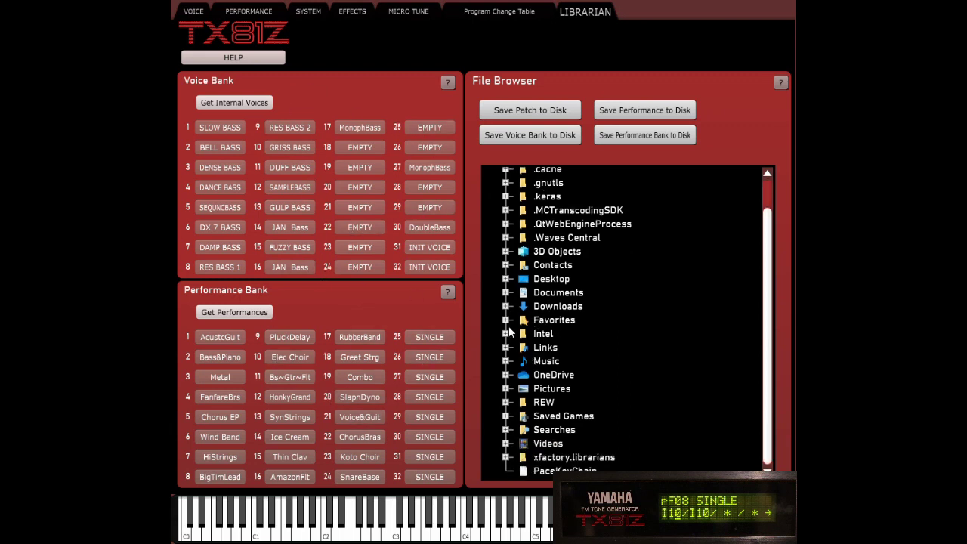
{"action": "left_click", "coordinate": [507, 376]}
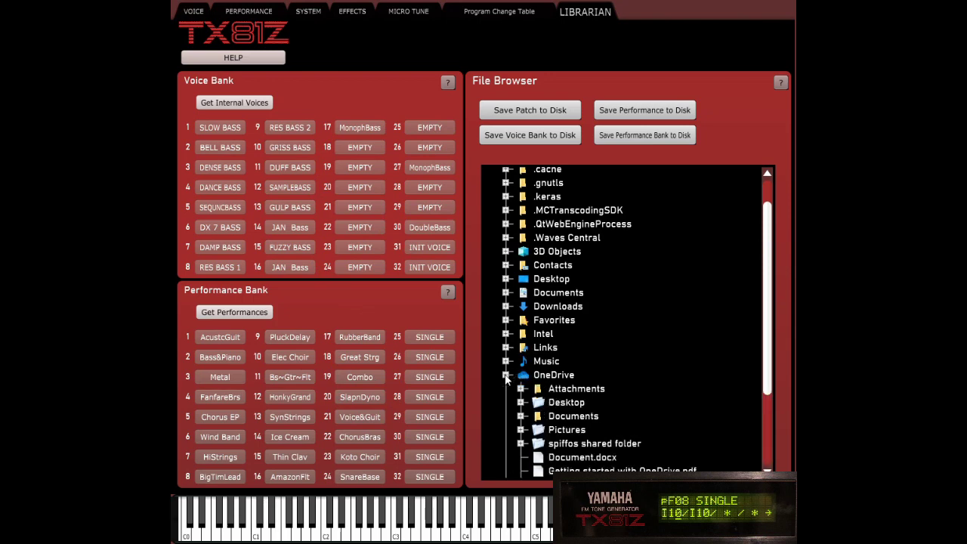
{"action": "scroll", "coordinate": [646, 380], "scroll_direction": "down", "scroll_amount": 4}
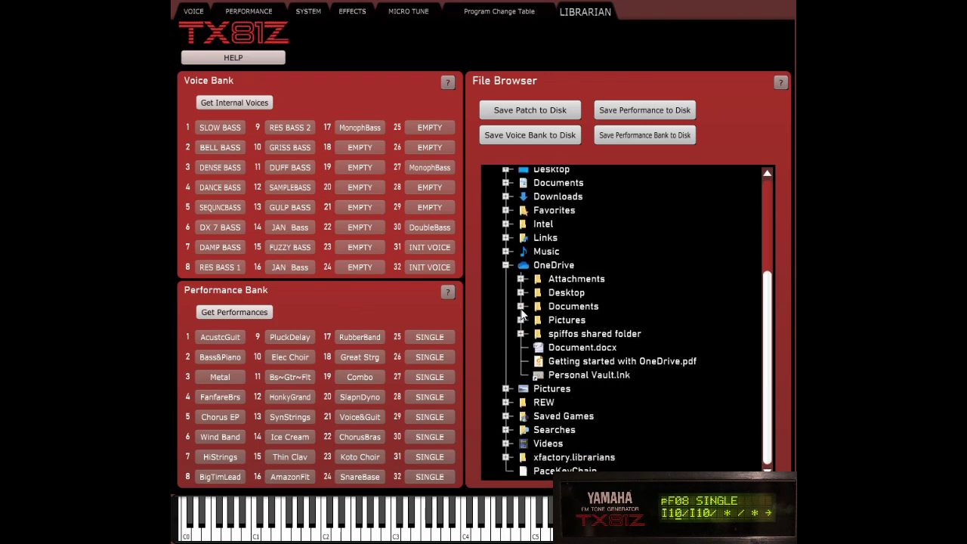
{"action": "left_click", "coordinate": [521, 306]}
{"action": "scroll", "coordinate": [664, 348], "scroll_direction": "down", "scroll_amount": 3}
{"action": "scroll", "coordinate": [660, 367], "scroll_direction": "down", "scroll_amount": 20}
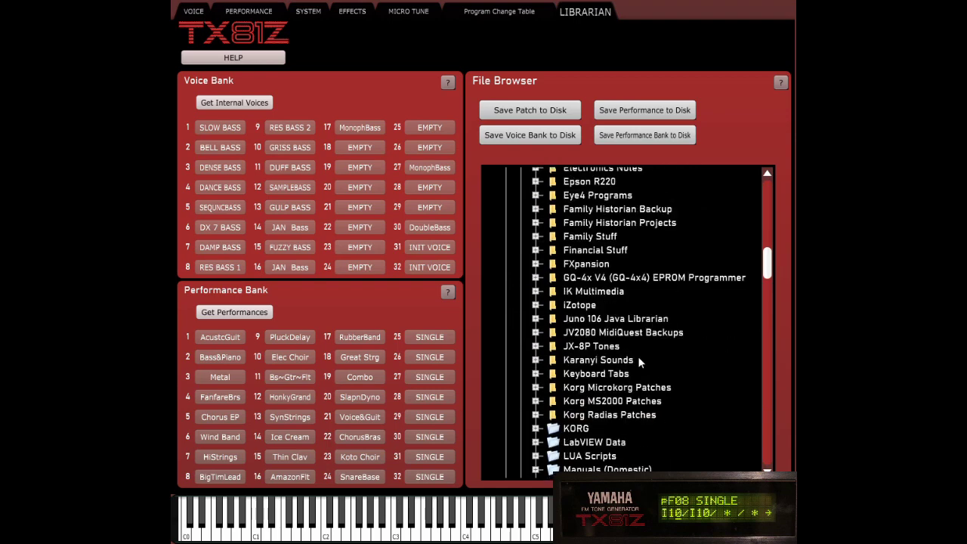
{"action": "scroll", "coordinate": [631, 361], "scroll_direction": "down", "scroll_amount": 10}
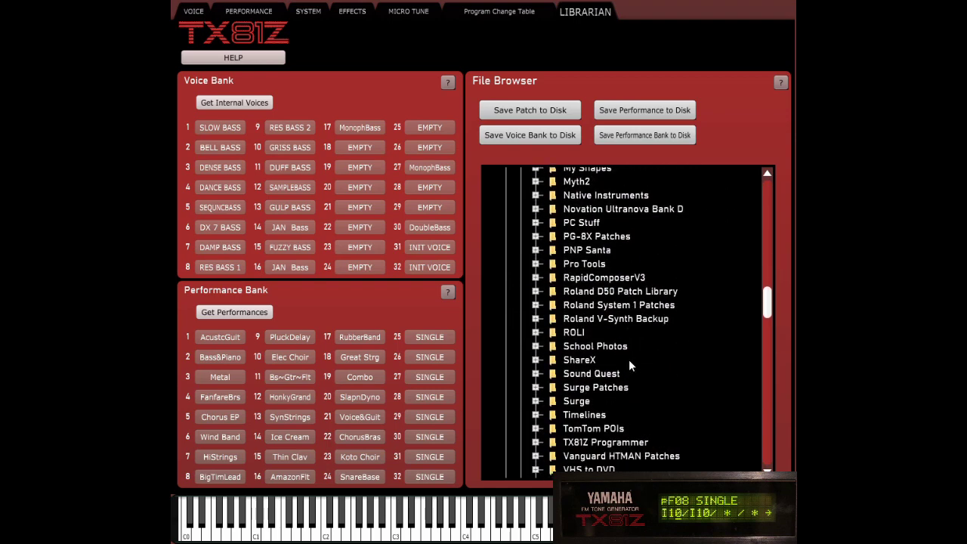
{"action": "scroll", "coordinate": [639, 338], "scroll_direction": "down", "scroll_amount": 5}
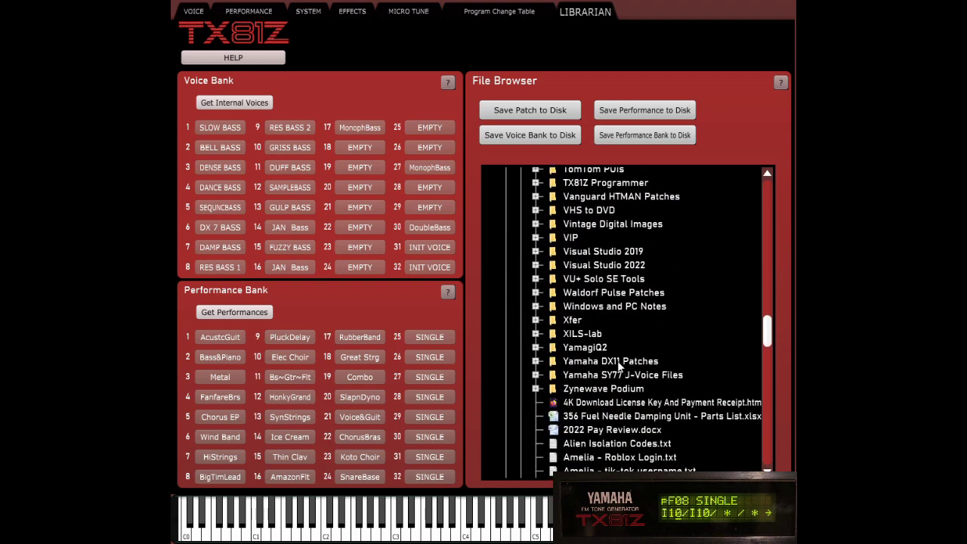
{"action": "left_click", "coordinate": [536, 361]}
Open the TX81Z Factory Banks and TX81Z Rozzer Bank folders and select TX81Z Rozz3r.syx.
{"action": "scroll", "coordinate": [592, 306], "scroll_direction": "down", "scroll_amount": 3}
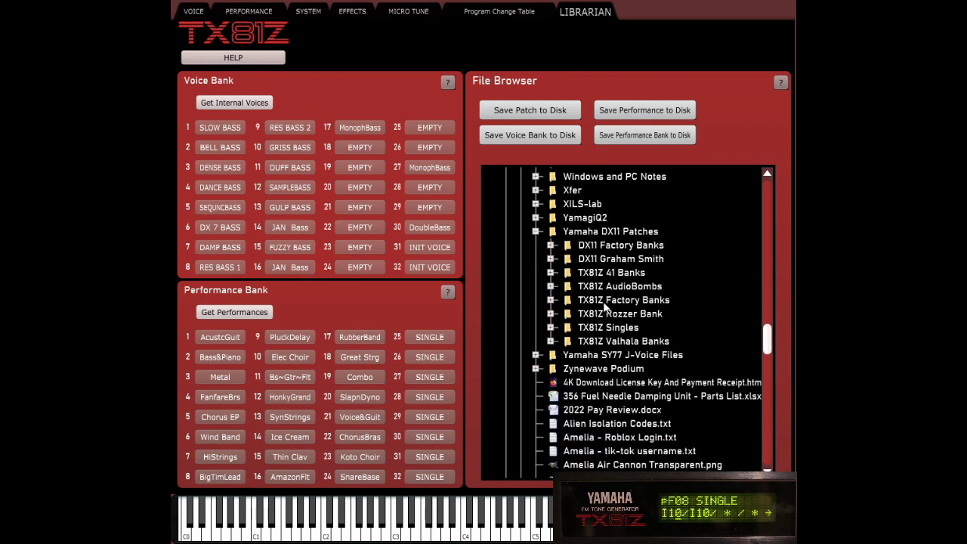
{"action": "double_click", "coordinate": [605, 301]}
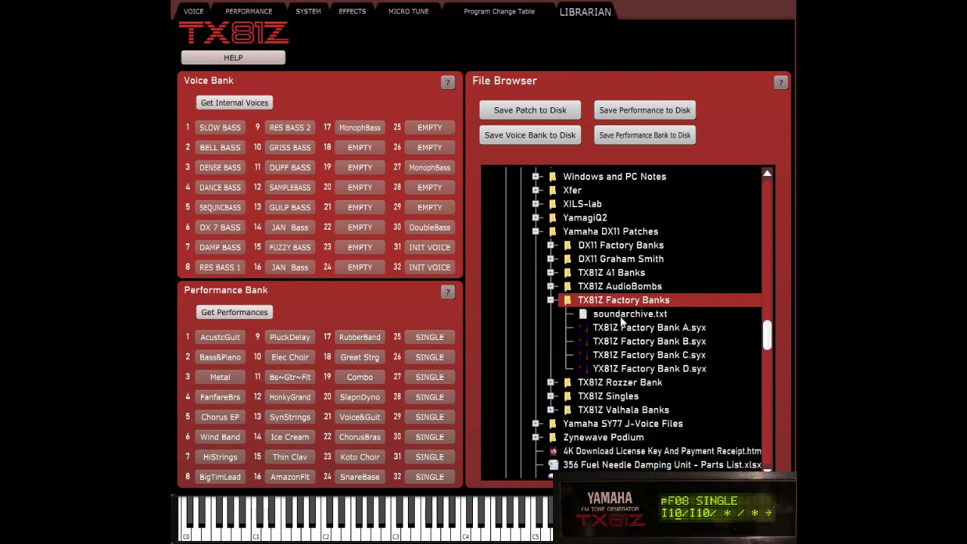
{"action": "double_click", "coordinate": [614, 382]}
{"action": "scroll", "coordinate": [654, 385], "scroll_direction": "down", "scroll_amount": 2}
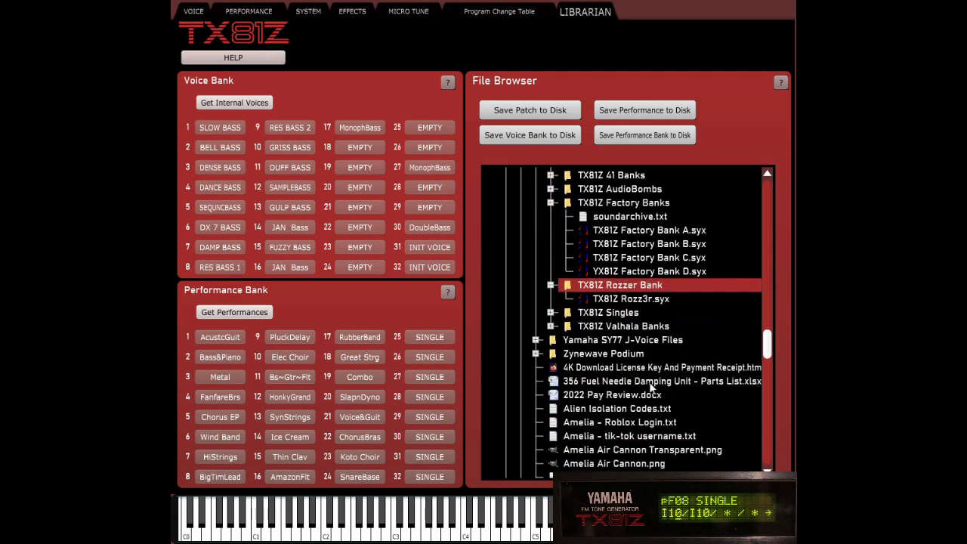
{"action": "left_click", "coordinate": [638, 301]}
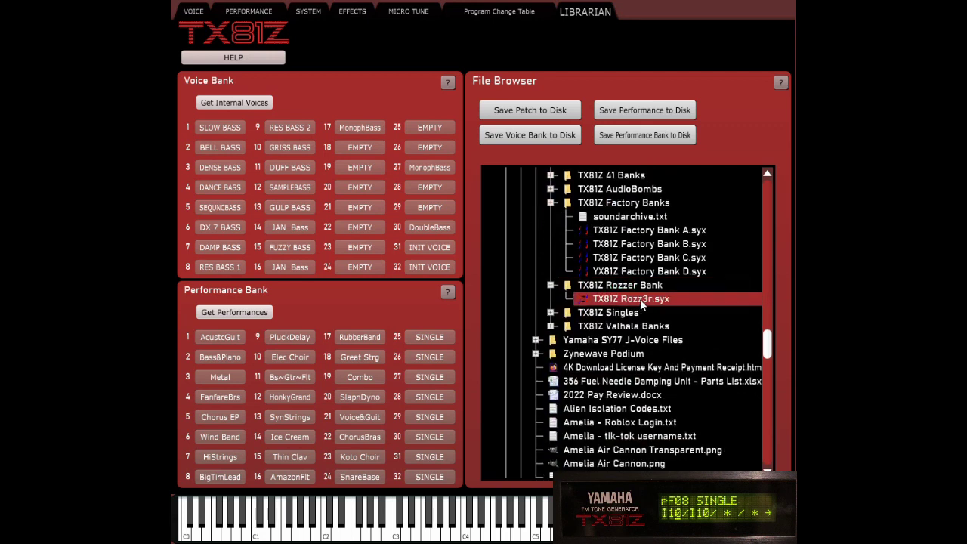
Load the TX81Z Rozz3r.syx bank and audition its Space Roz voice with a run of notes.
{"action": "double_click", "coordinate": [641, 299]}
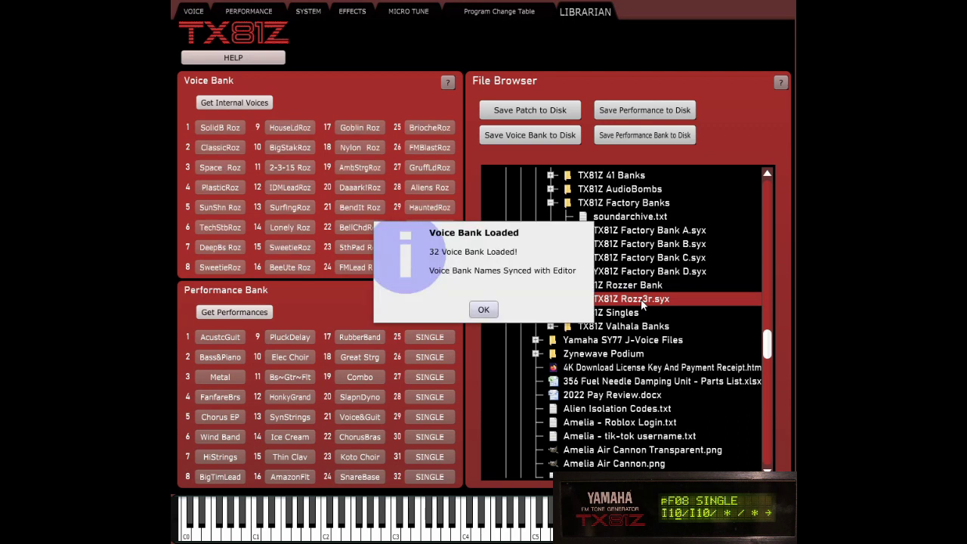
{"action": "left_click", "coordinate": [482, 311]}
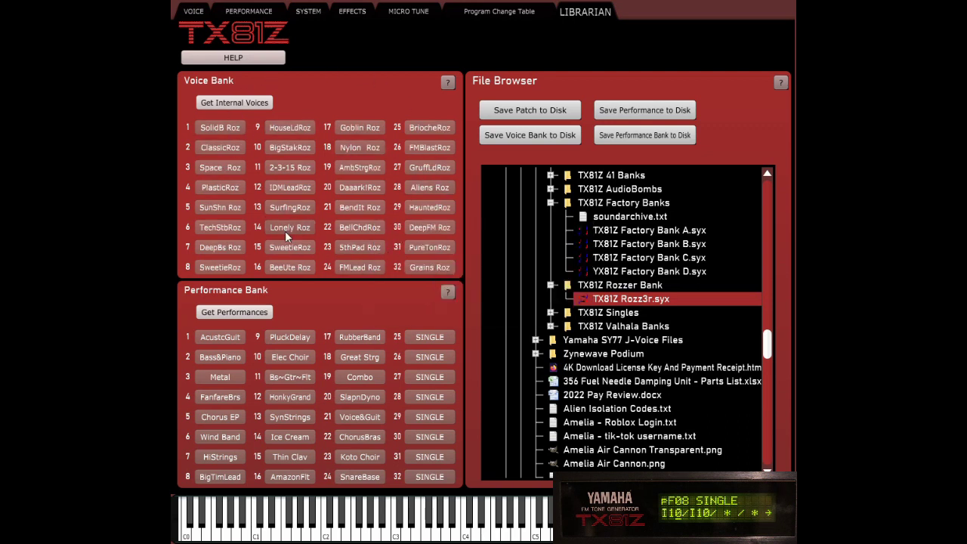
{"action": "left_click", "coordinate": [220, 168]}
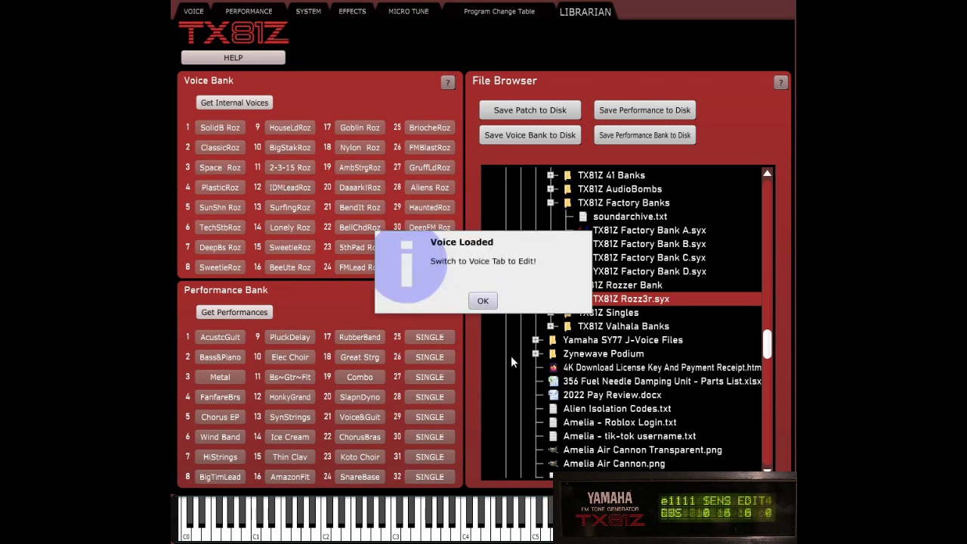
{"action": "left_click", "coordinate": [483, 300]}
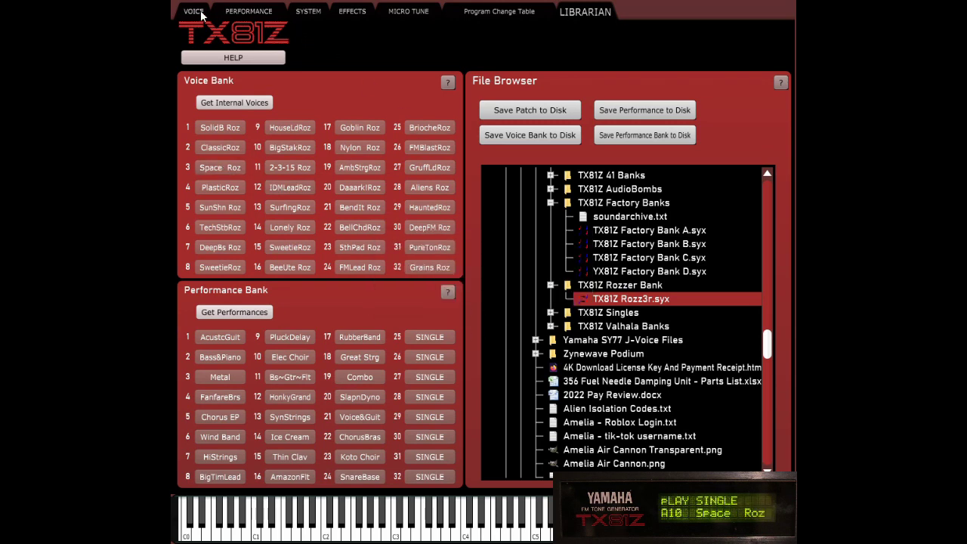
{"action": "left_click", "coordinate": [201, 13]}
{"action": "left_click_drag", "start_coordinate": [466, 529], "coordinate": [549, 528]}
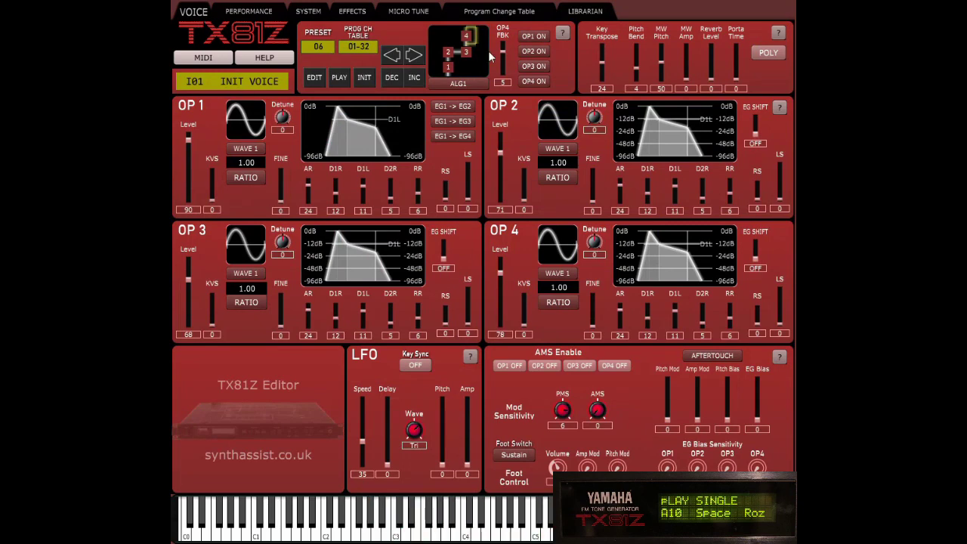
Send Lonely Roz to the synth and play several low and high notes with it.
{"action": "left_click", "coordinate": [585, 11]}
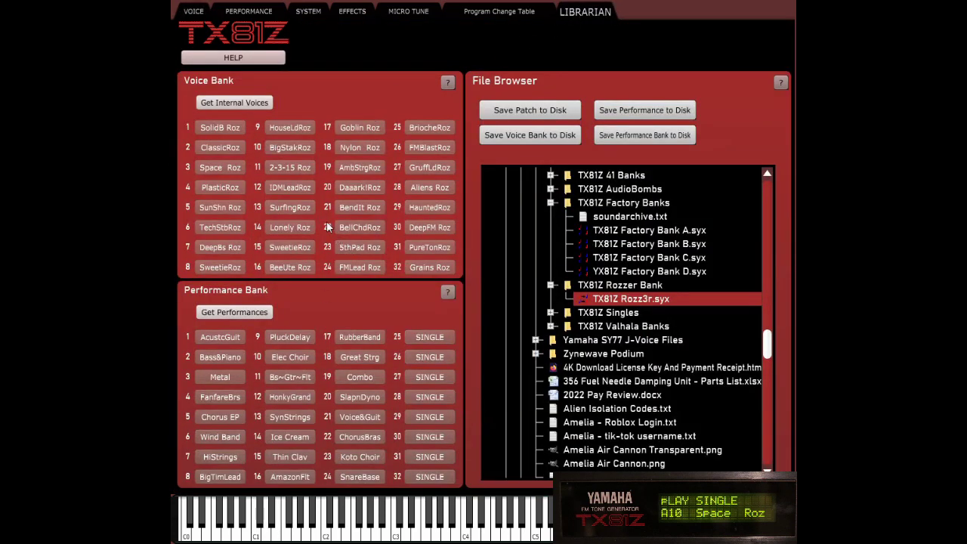
{"action": "left_click", "coordinate": [288, 229]}
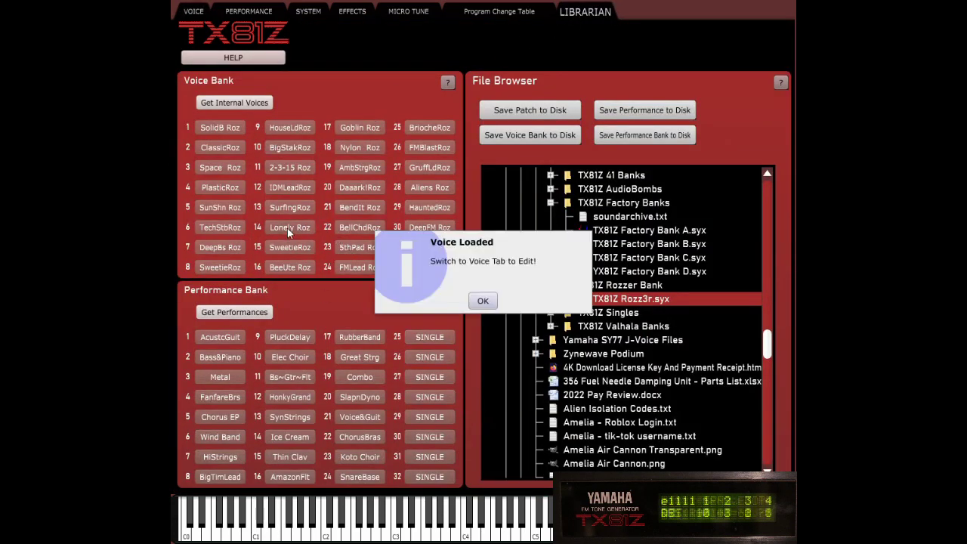
{"action": "left_click", "coordinate": [485, 307]}
{"action": "left_click", "coordinate": [193, 11]}
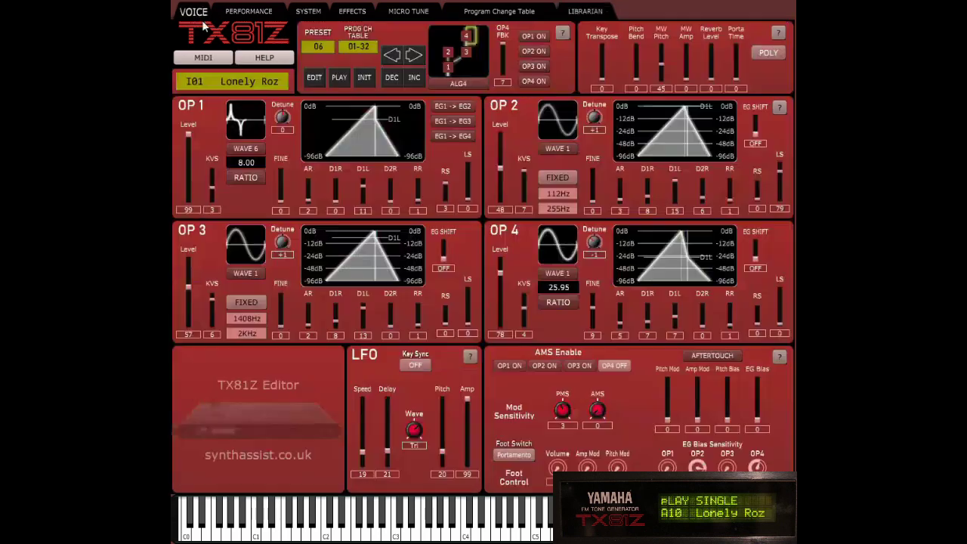
{"action": "left_click", "coordinate": [488, 521]}
{"action": "left_click", "coordinate": [474, 522]}
{"action": "left_click", "coordinate": [437, 521]}
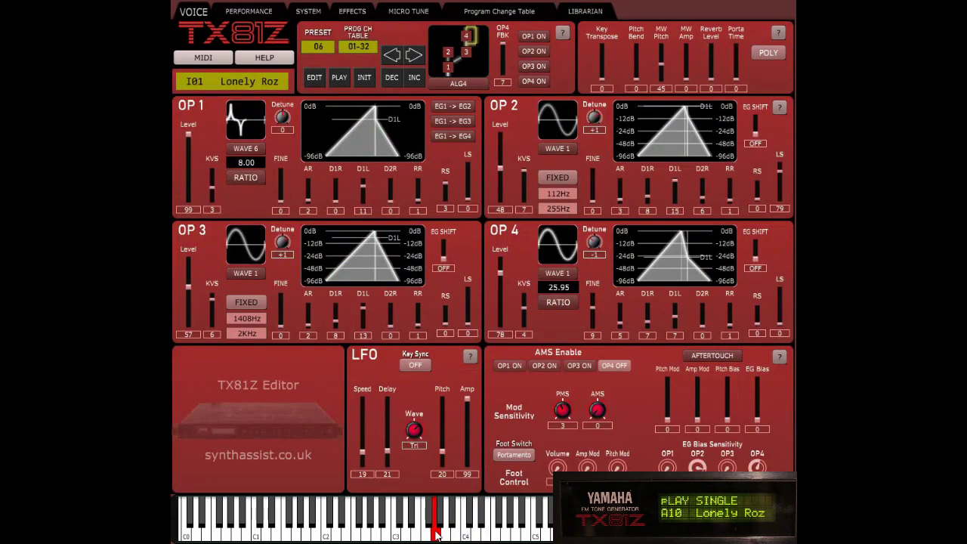
{"action": "left_click", "coordinate": [418, 522]}
{"action": "left_click", "coordinate": [409, 533]}
{"action": "left_click", "coordinate": [369, 529]}
{"action": "left_click", "coordinate": [506, 529]}
Send FMLead Roz to the synth, audition it, and leave it open for editing.
{"action": "left_click", "coordinate": [585, 11]}
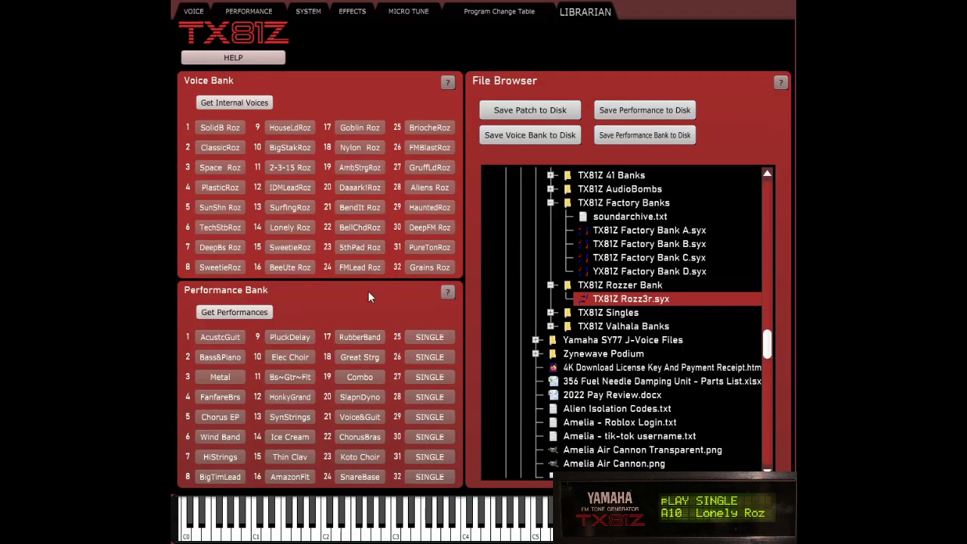
{"action": "left_click", "coordinate": [357, 266]}
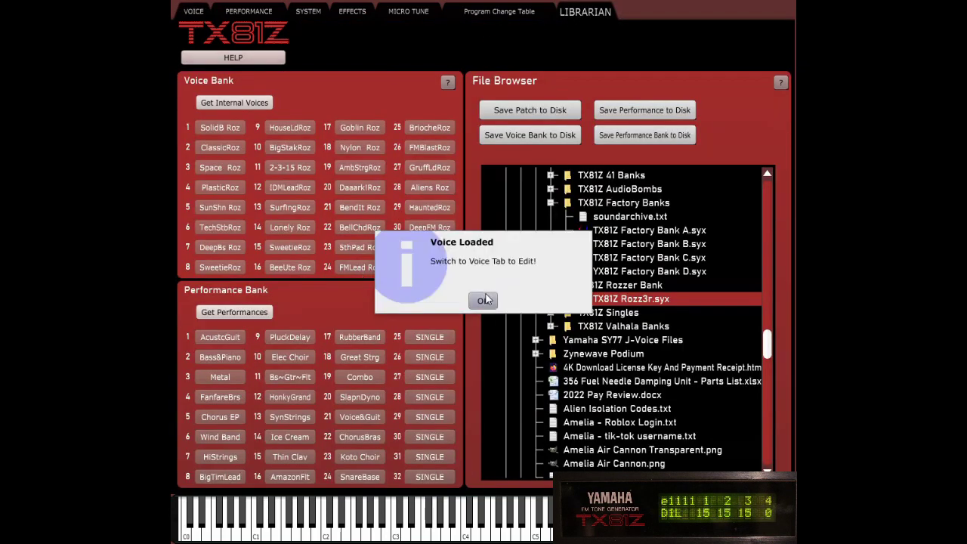
{"action": "left_click", "coordinate": [483, 300]}
{"action": "left_click", "coordinate": [194, 12]}
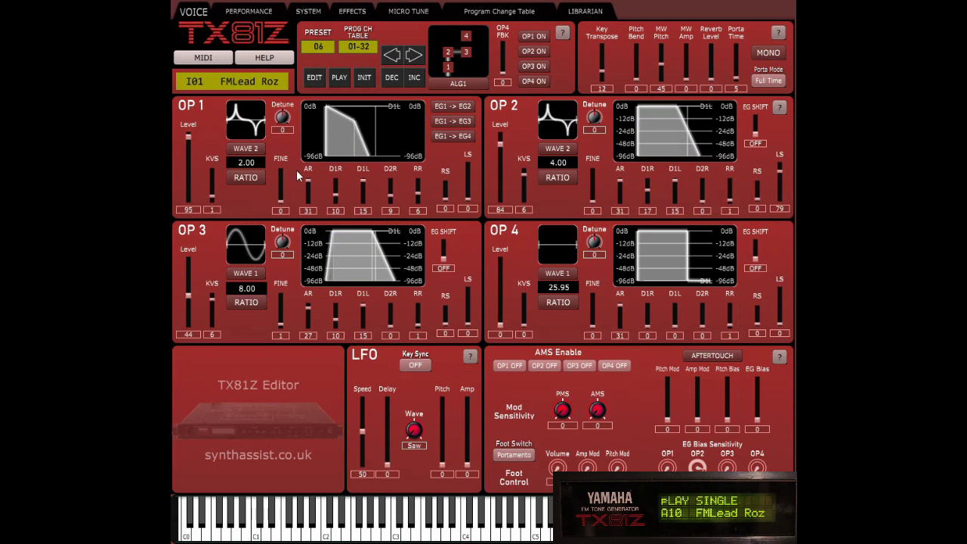
{"action": "left_click", "coordinate": [486, 526]}
{"action": "left_click", "coordinate": [426, 525]}
{"action": "left_click", "coordinate": [591, 12]}
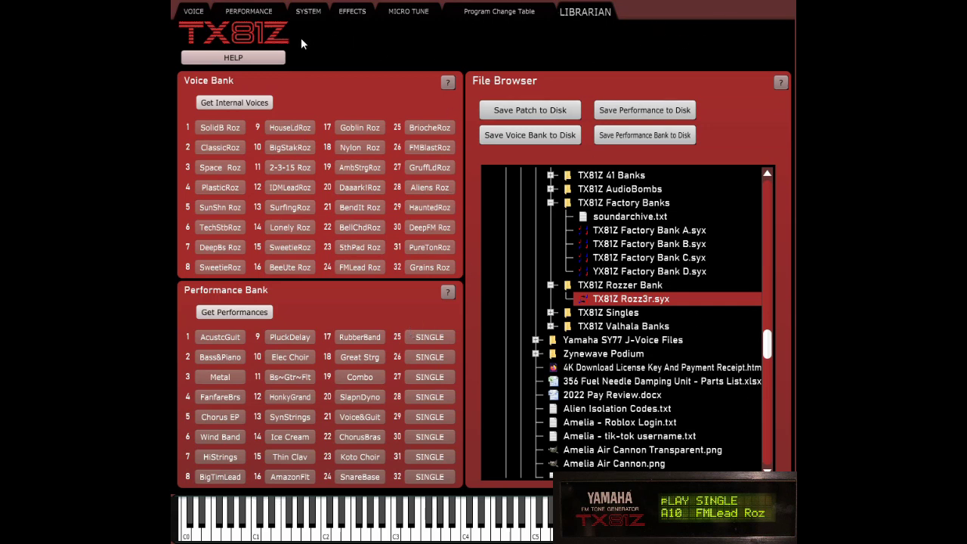
{"action": "left_click", "coordinate": [193, 12]}
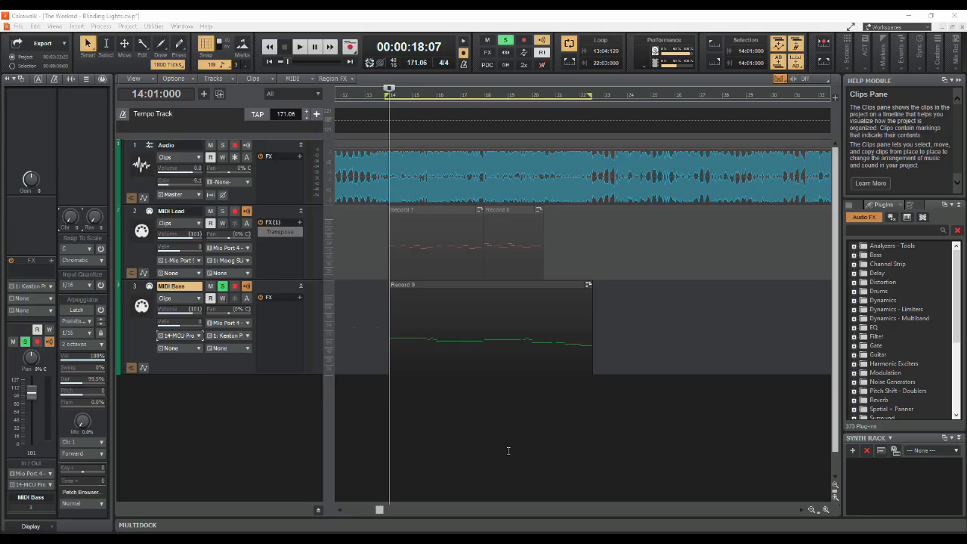
Uncheck DIN 1 (mioXM) in the MIDI Devices Outputs list under Edit > Preferences.
{"action": "left_click", "coordinate": [37, 29]}
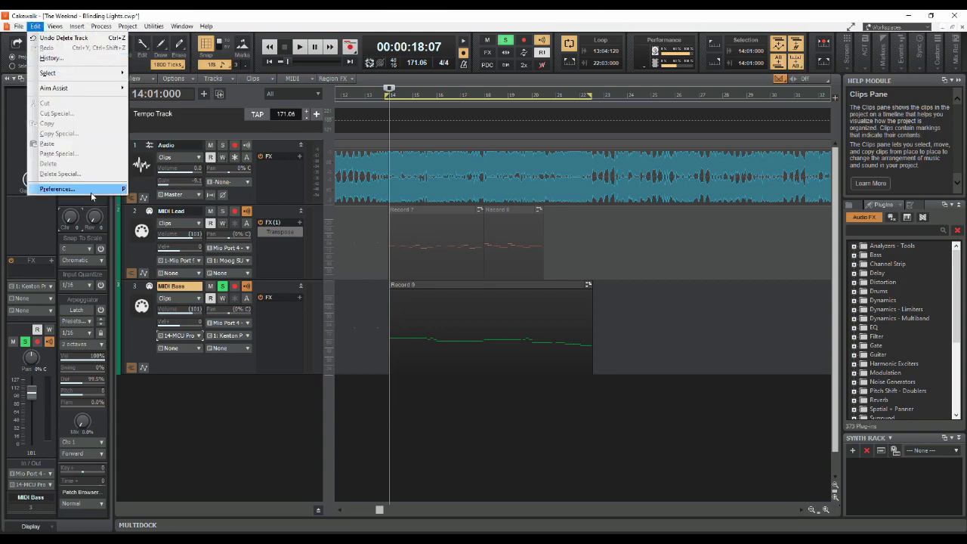
{"action": "left_click", "coordinate": [90, 192]}
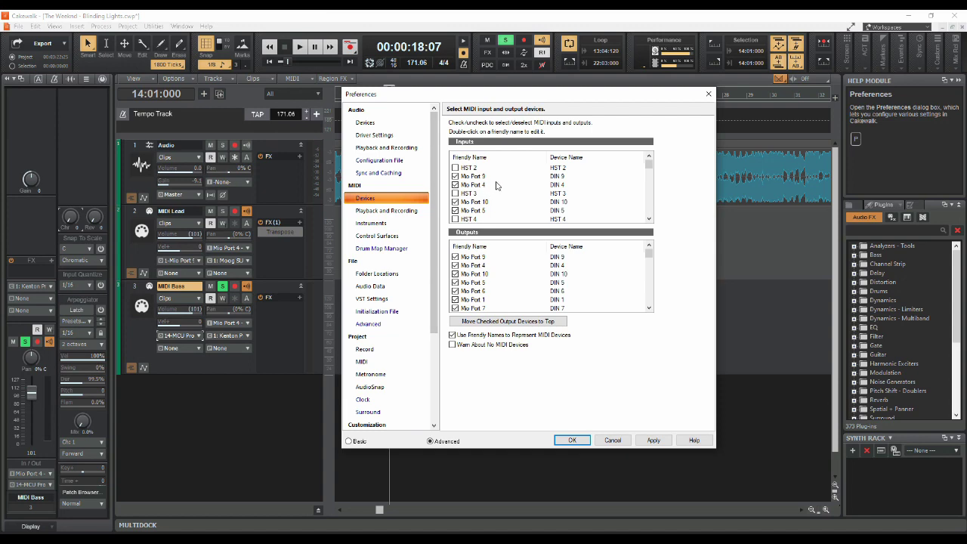
{"action": "scroll", "coordinate": [491, 186], "scroll_direction": "down", "scroll_amount": 1}
{"action": "scroll", "coordinate": [490, 188], "scroll_direction": "down", "scroll_amount": 4}
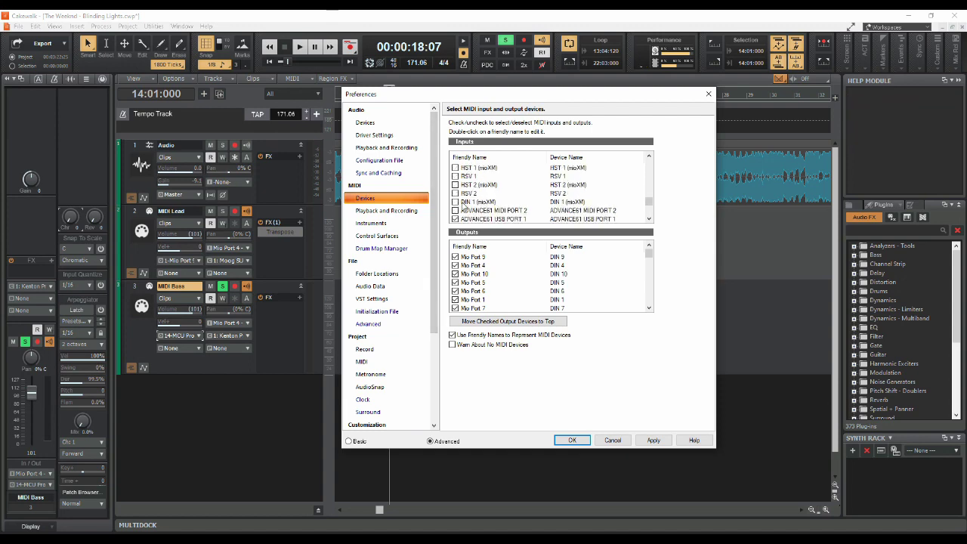
{"action": "scroll", "coordinate": [499, 276], "scroll_direction": "down", "scroll_amount": 3}
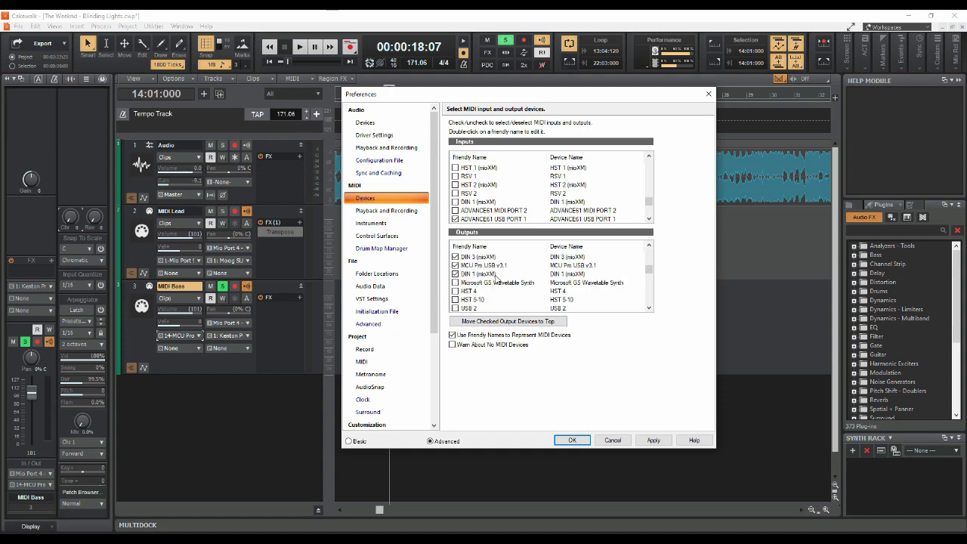
{"action": "left_click", "coordinate": [455, 274]}
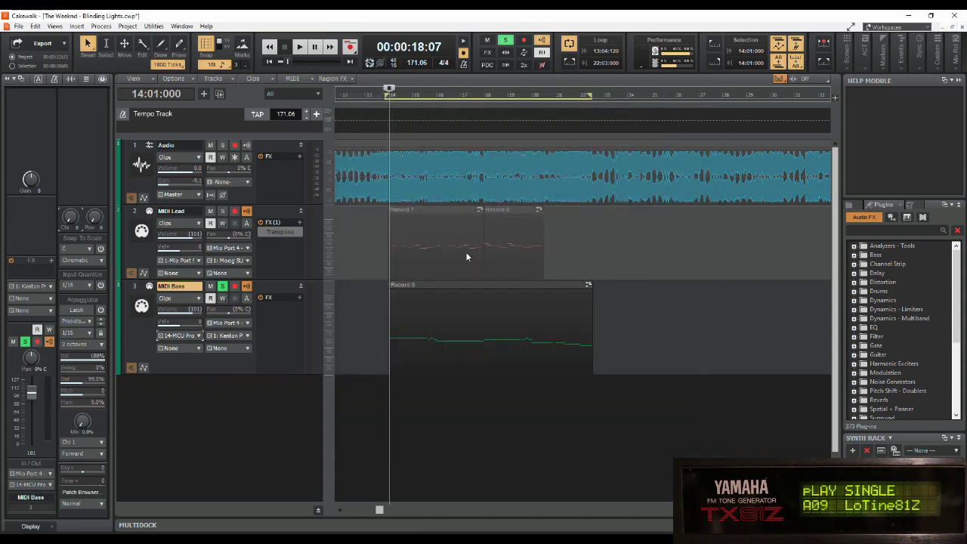
Insert TX81Z Editor from Insert > Soft Synth > Synth Editors, accepting the default options.
{"action": "left_click", "coordinate": [77, 25]}
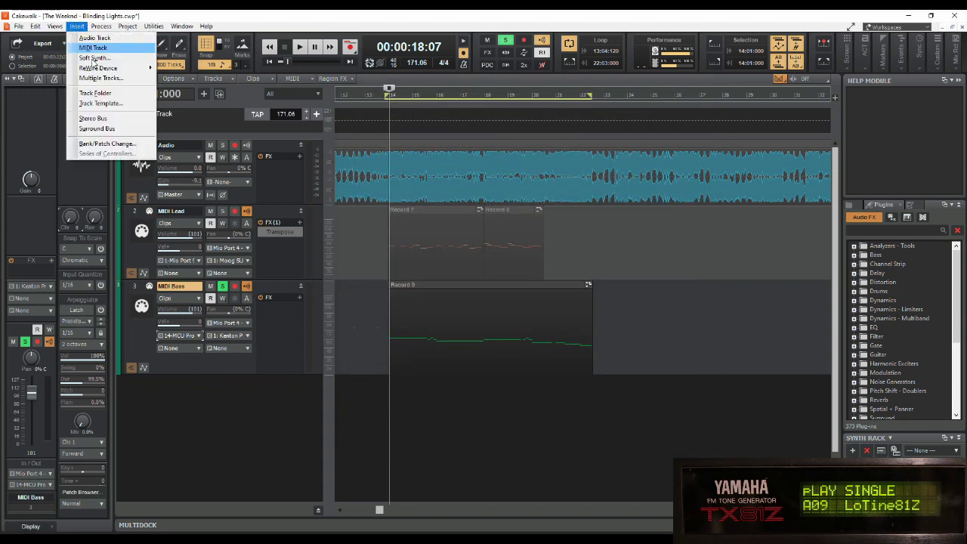
{"action": "left_click", "coordinate": [105, 61]}
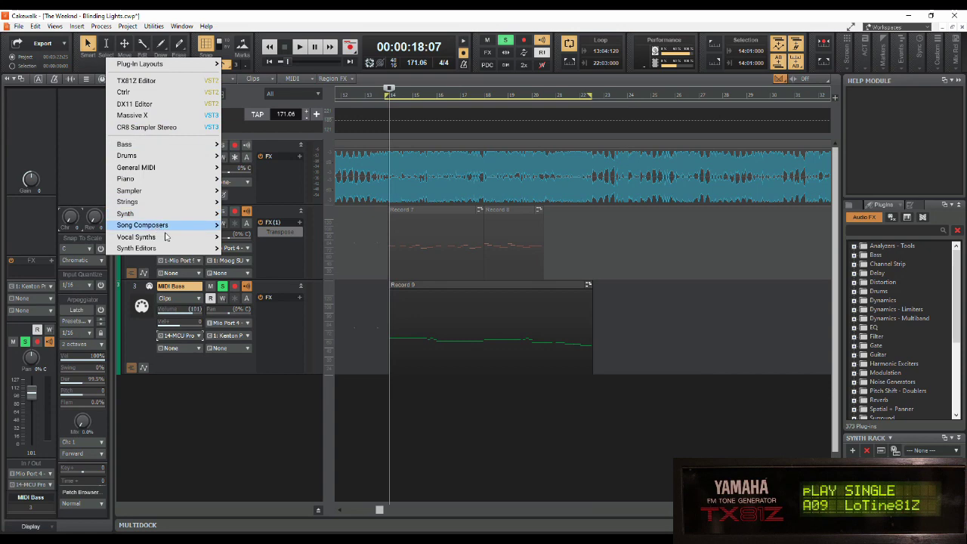
{"action": "mouse_move", "coordinate": [190, 252]}
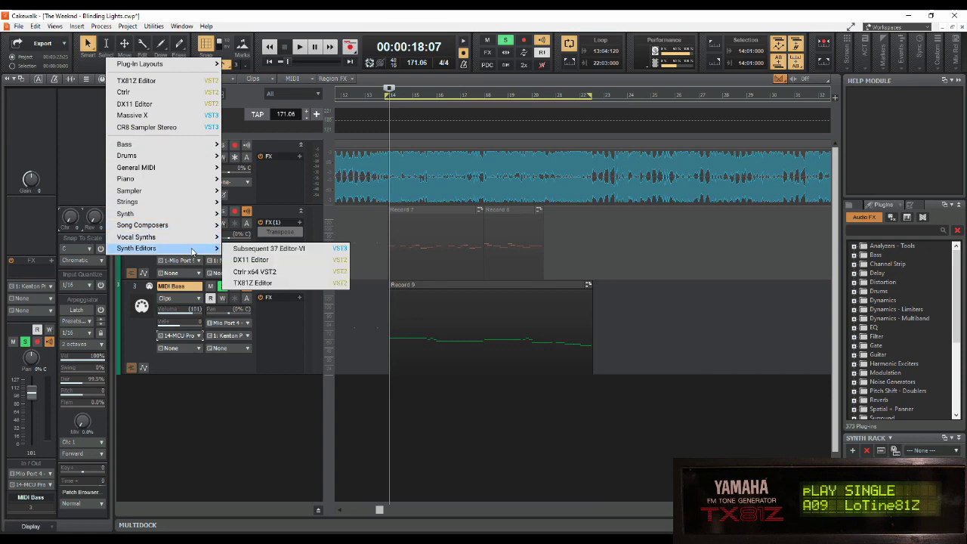
{"action": "left_click", "coordinate": [267, 285]}
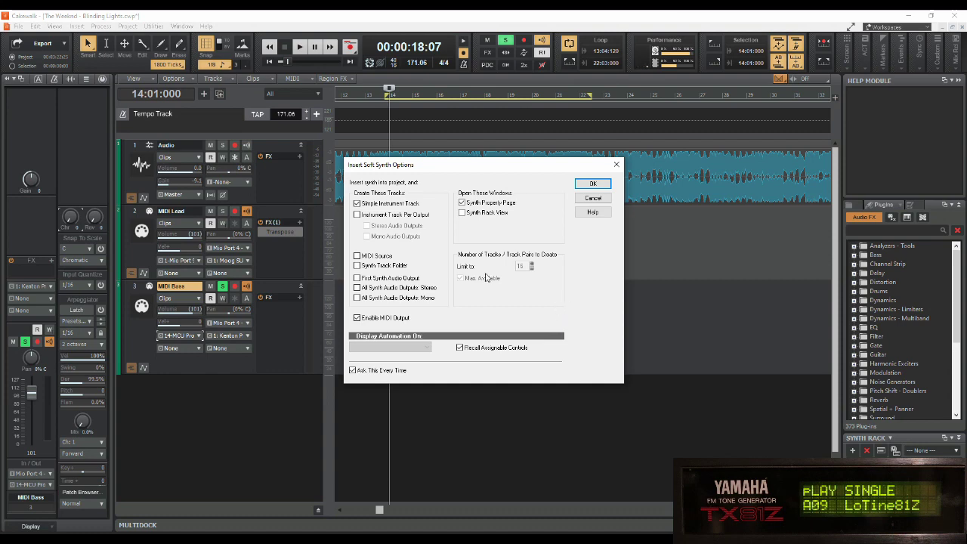
{"action": "left_click", "coordinate": [584, 186]}
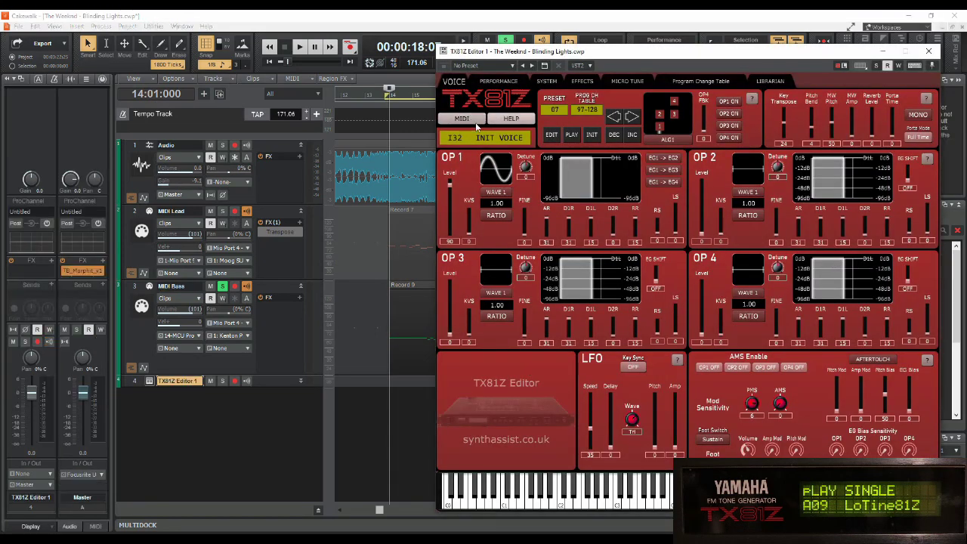
Set the editor's MIDI input and output ports both to DIN 1 (mioXM).
{"action": "left_click", "coordinate": [462, 119]}
{"action": "left_click", "coordinate": [456, 239]}
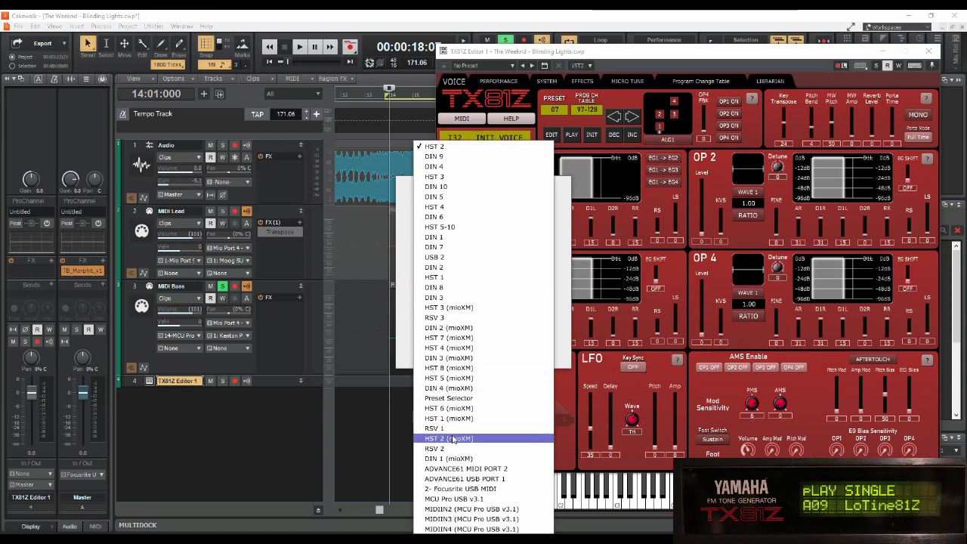
{"action": "left_click", "coordinate": [464, 459]}
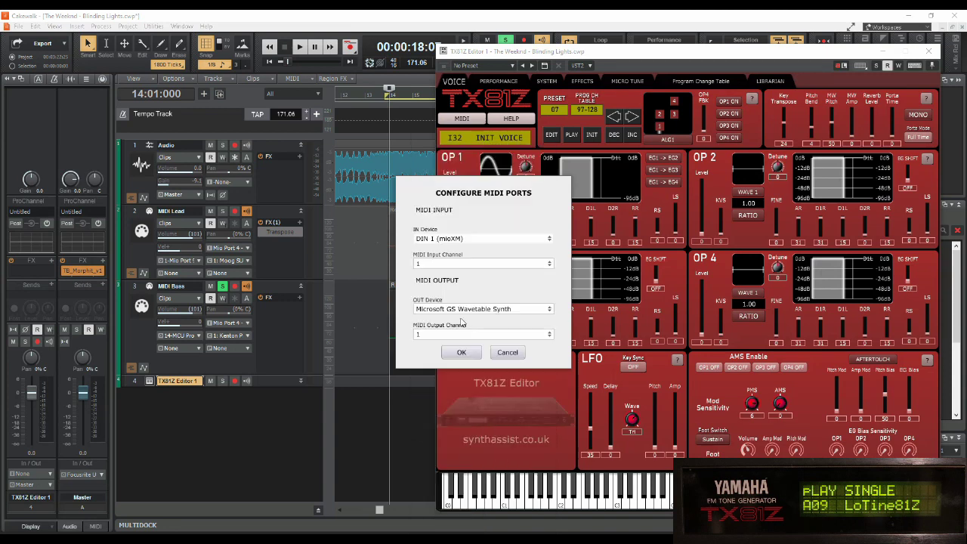
{"action": "left_click", "coordinate": [451, 309]}
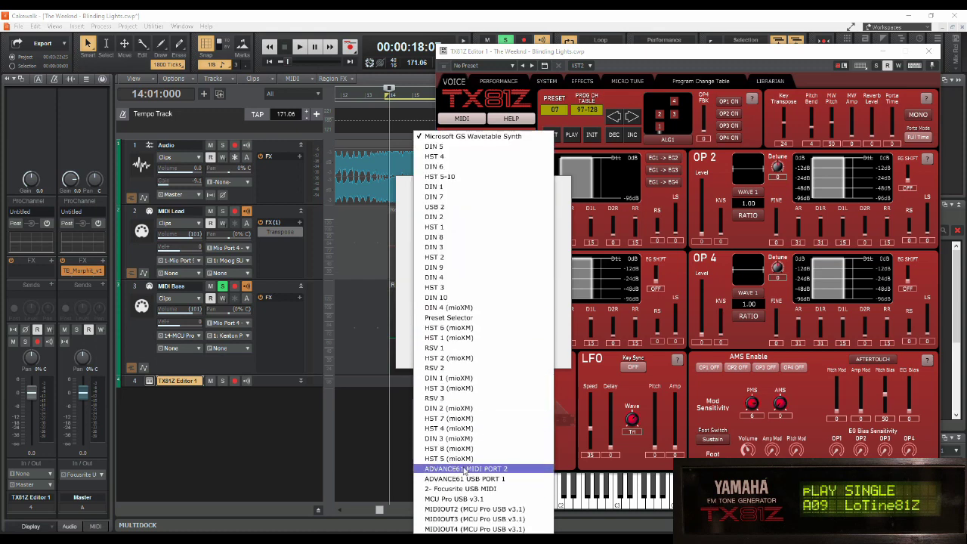
{"action": "left_click", "coordinate": [463, 378]}
{"action": "left_click", "coordinate": [464, 354]}
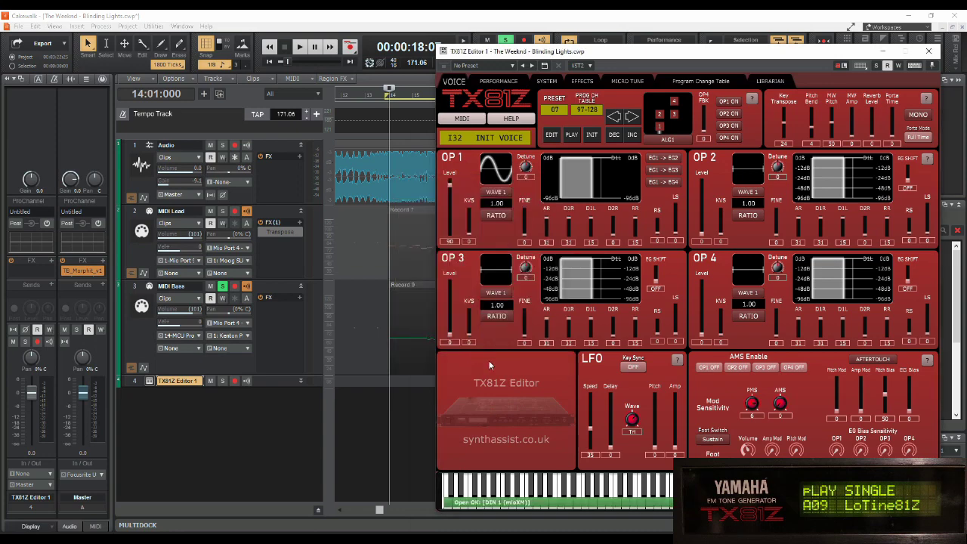
{"action": "left_click_drag", "start_coordinate": [627, 59], "coordinate": [588, 56]}
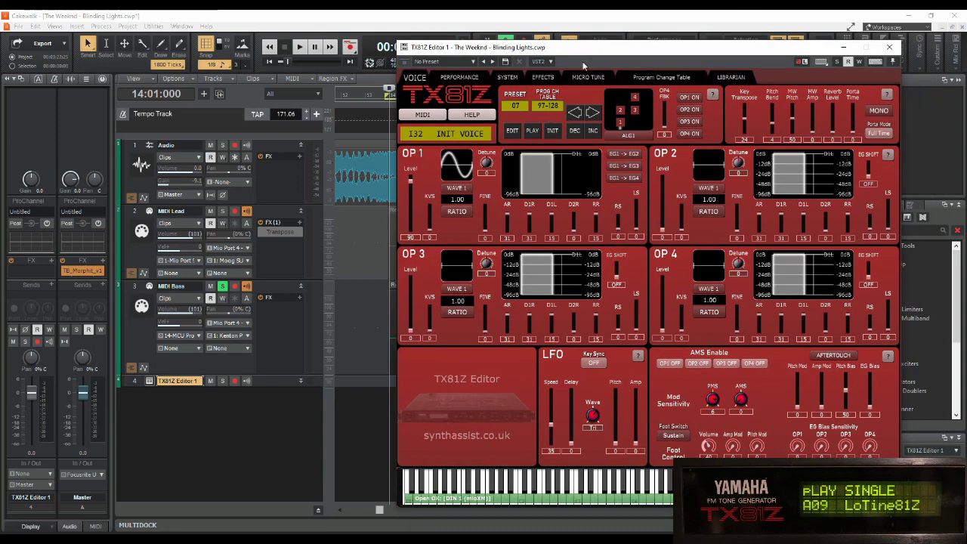
Step the synth down to voice A09 LoTine81Z and play a test note.
{"action": "left_click", "coordinate": [575, 132]}
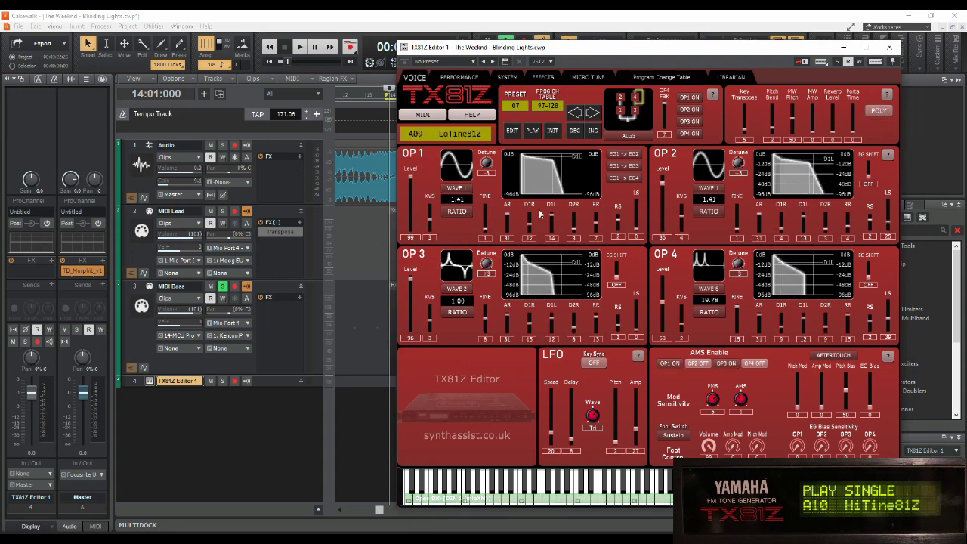
{"action": "left_click", "coordinate": [543, 492]}
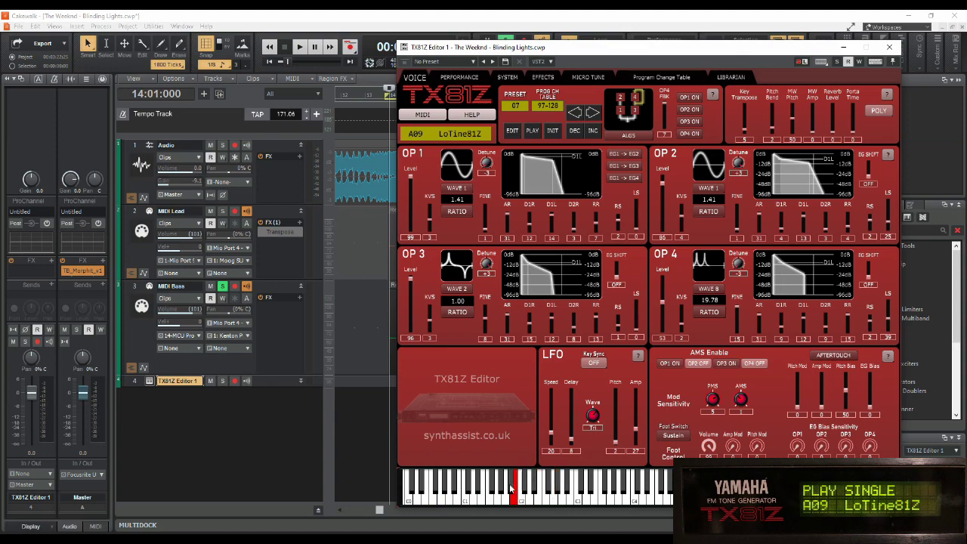
{"action": "left_click_drag", "start_coordinate": [609, 47], "coordinate": [413, 452]}
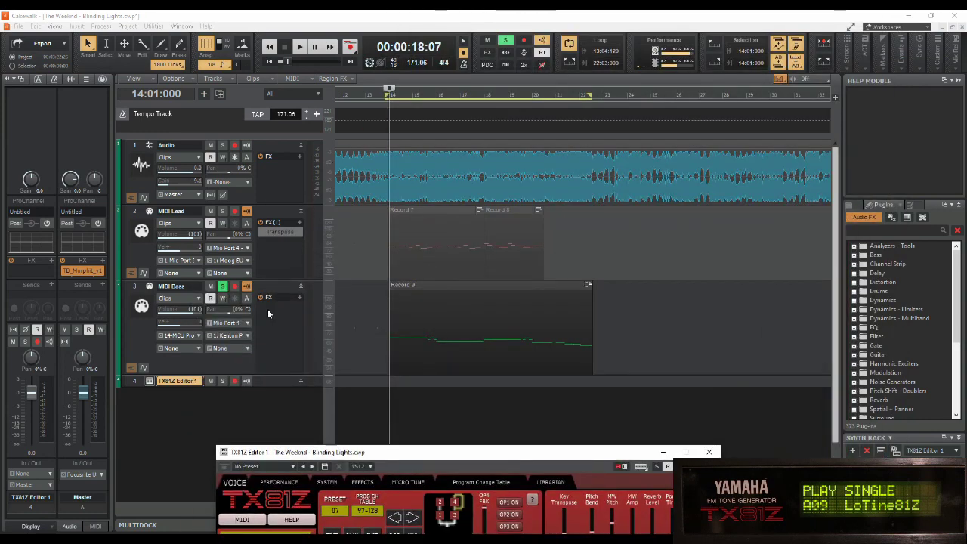
Set the MIDI Bass track's output to 15-TX81Z Editor 1.
{"action": "left_click", "coordinate": [180, 336]}
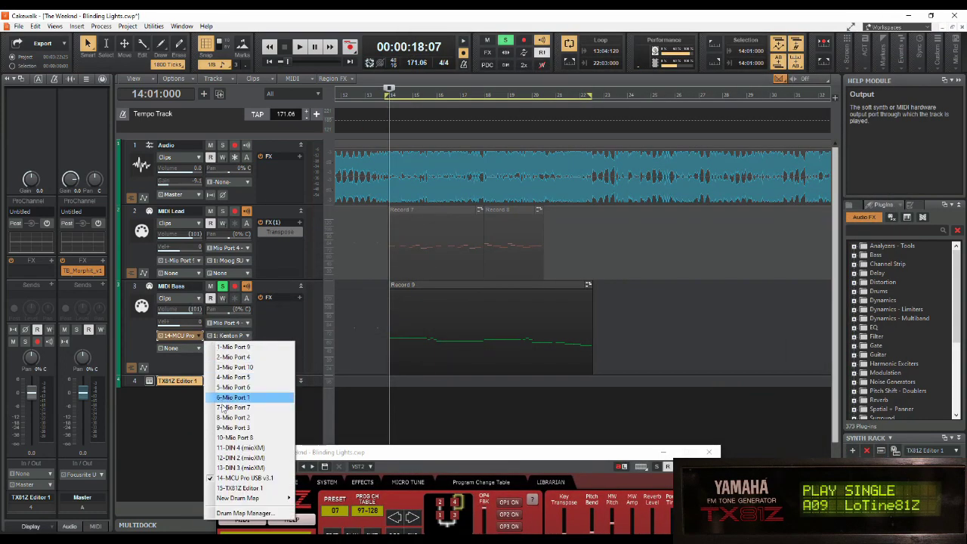
{"action": "left_click", "coordinate": [240, 488]}
{"action": "left_click_drag", "start_coordinate": [505, 459], "coordinate": [679, 37]}
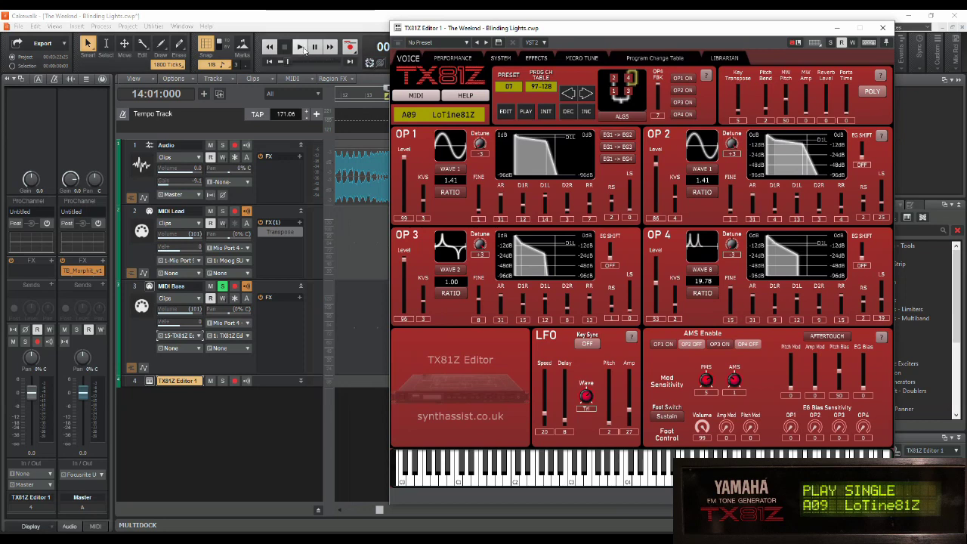
Play the song while lowering OP4 level from 53 to about 19, then stop.
{"action": "left_click", "coordinate": [299, 47]}
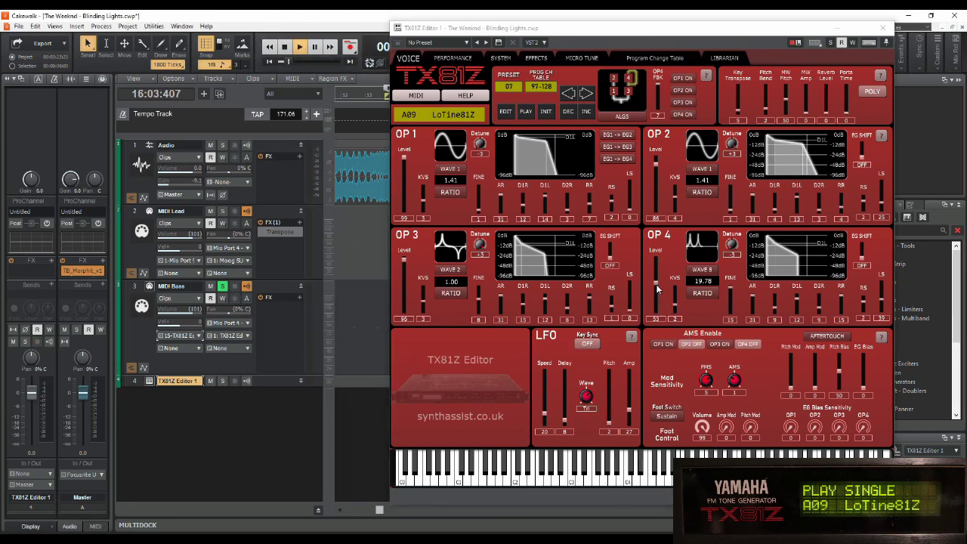
{"action": "left_click_drag", "start_coordinate": [656, 289], "coordinate": [656, 310]}
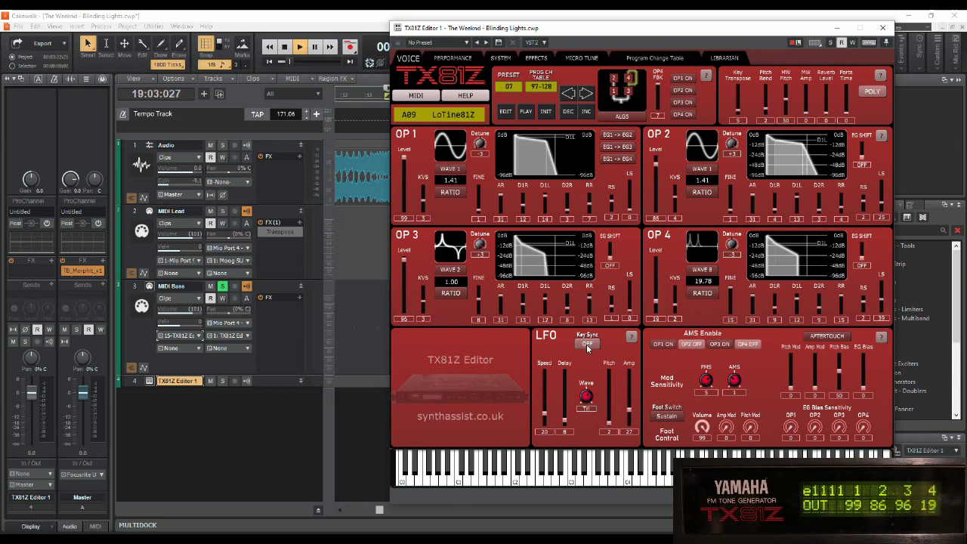
{"action": "left_click", "coordinate": [284, 47]}
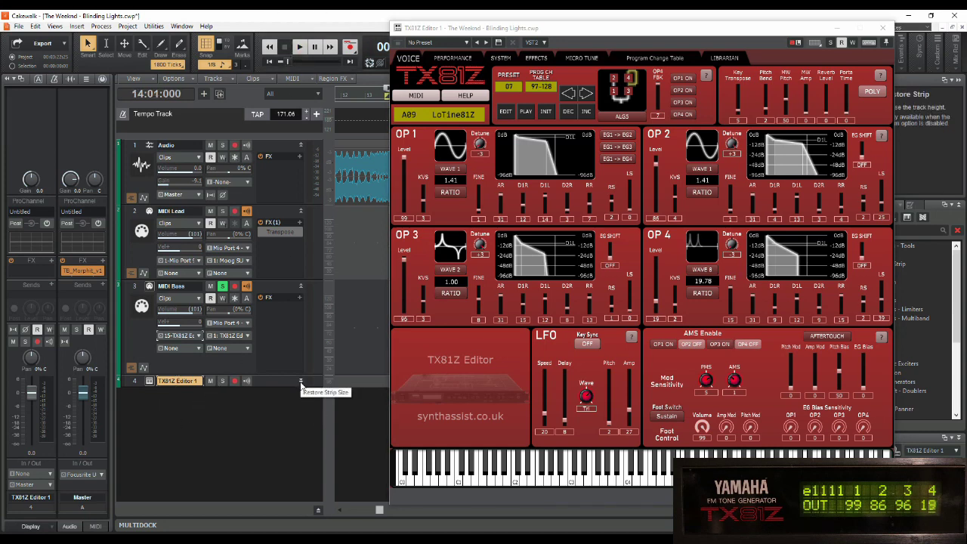
Expand the TX81Z Editor 1 track and add an automation lane for OP4_Level via Choose Parameter.
{"action": "left_click_drag", "start_coordinate": [300, 383], "coordinate": [263, 426]}
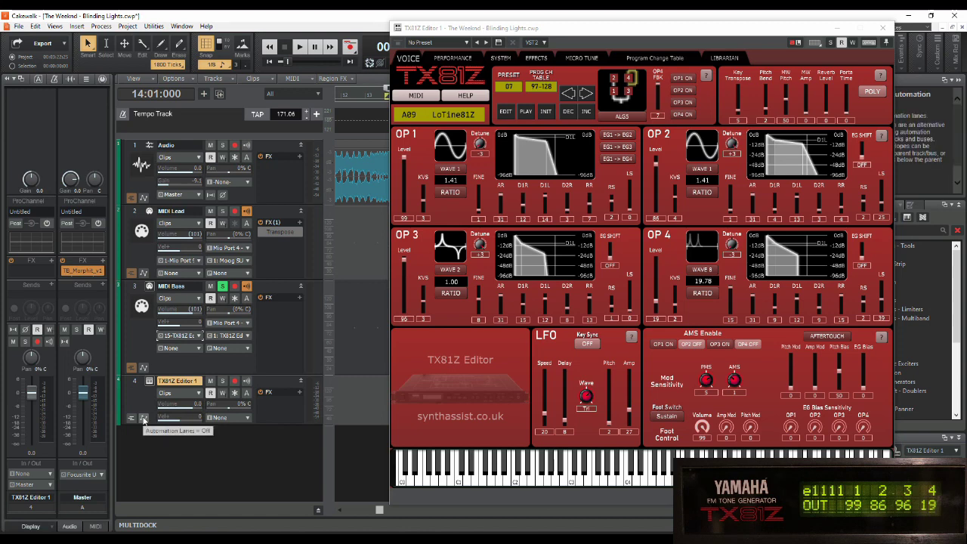
{"action": "left_click", "coordinate": [143, 418]}
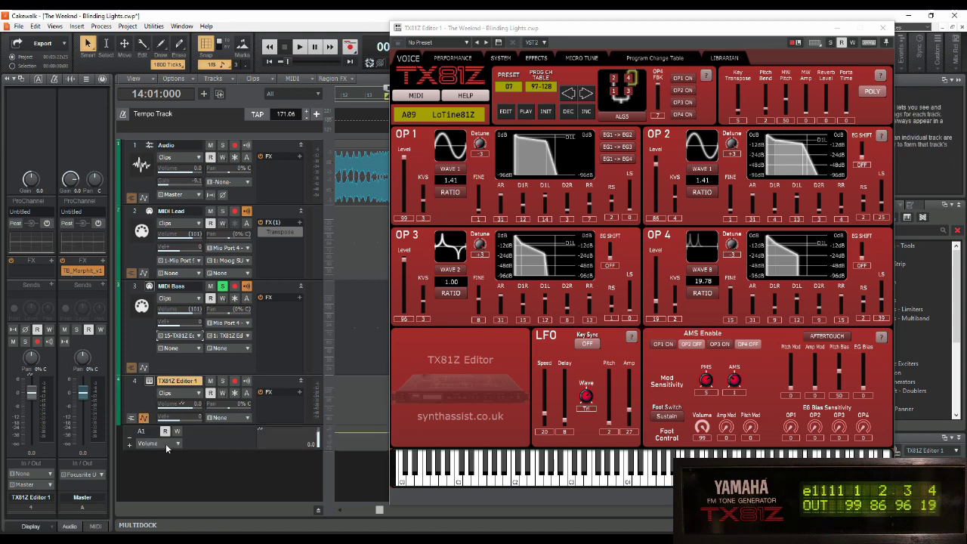
{"action": "left_click", "coordinate": [179, 448]}
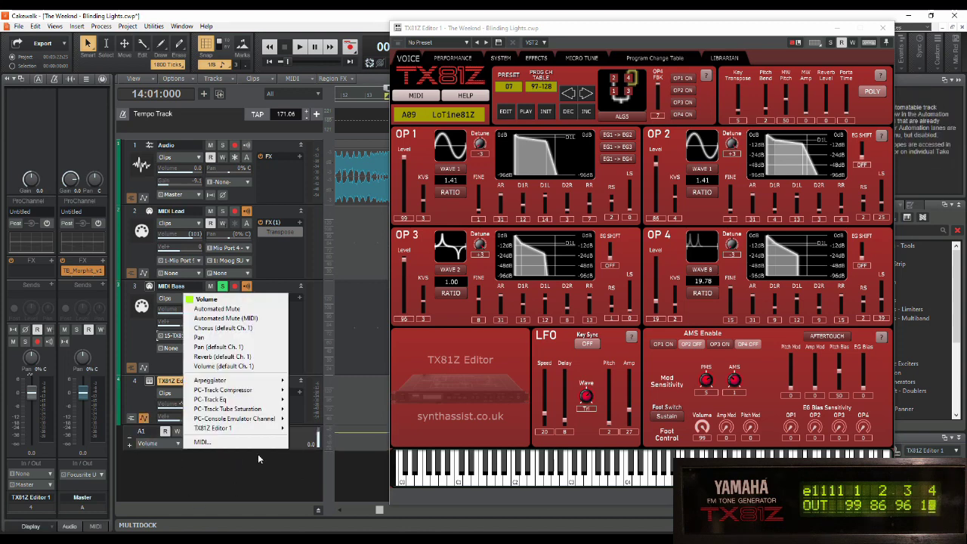
{"action": "mouse_move", "coordinate": [276, 431]}
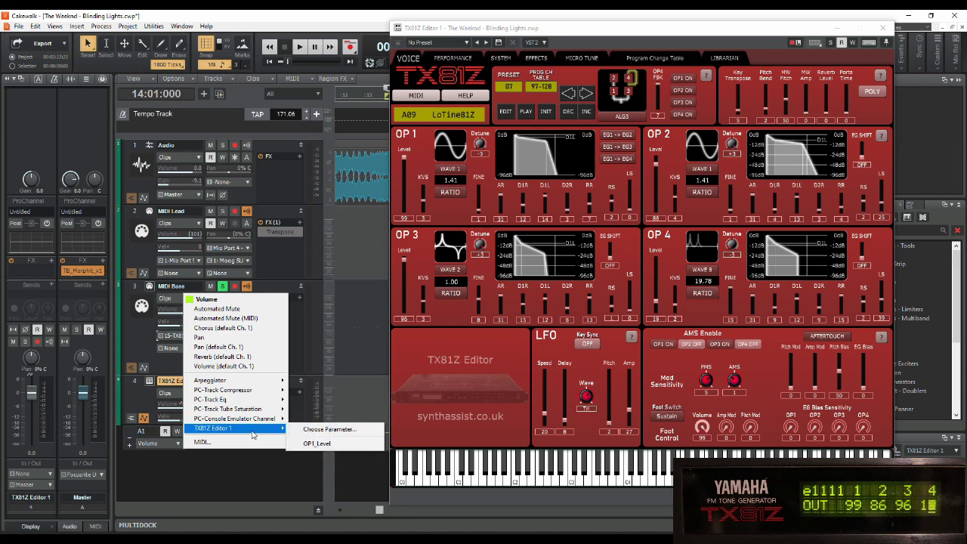
{"action": "left_click", "coordinate": [321, 429]}
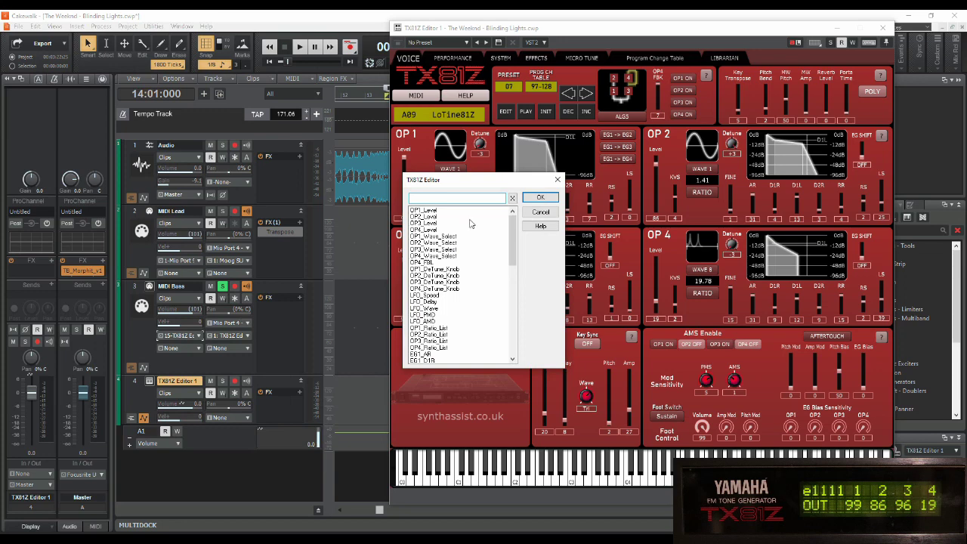
{"action": "left_click_drag", "start_coordinate": [488, 183], "coordinate": [181, 127]}
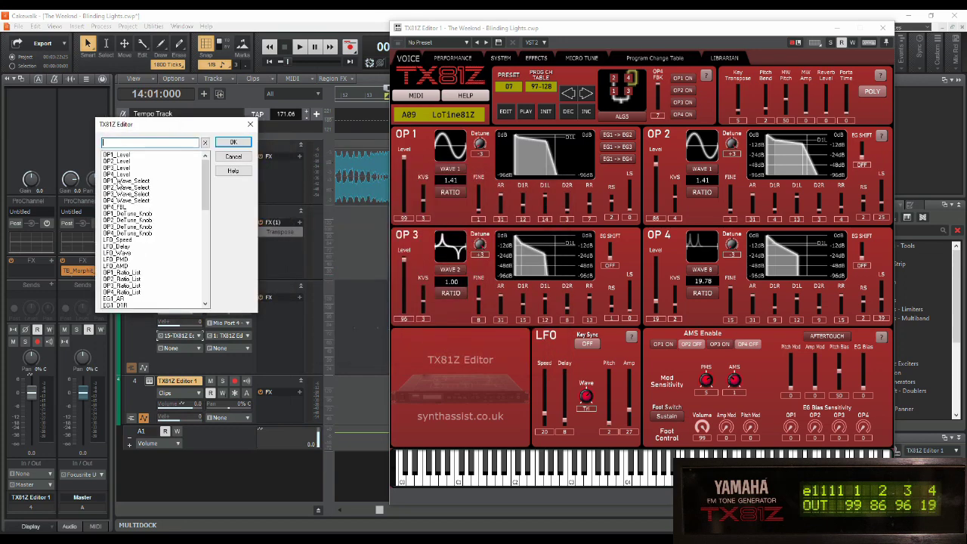
{"action": "left_click", "coordinate": [117, 173]}
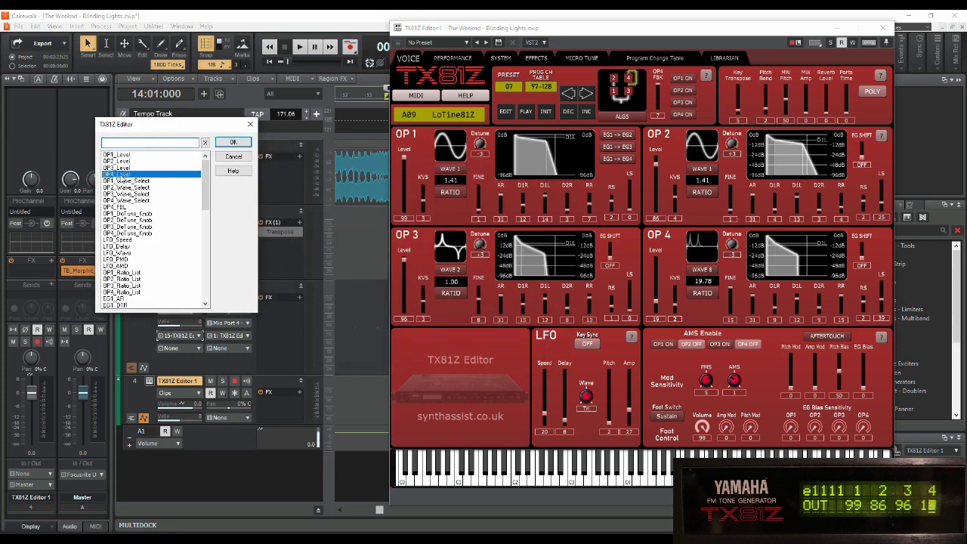
{"action": "left_click", "coordinate": [231, 144]}
{"action": "left_click_drag", "start_coordinate": [613, 32], "coordinate": [76, 31]}
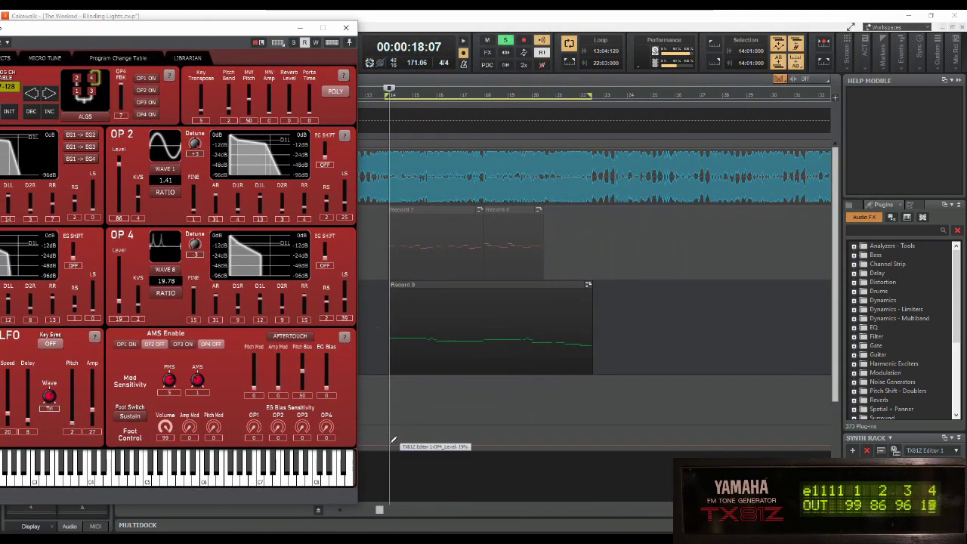
Sketch a rising-and-dipping OP4_Level envelope across the automation lane, leaving OP4 level at 79.
{"action": "left_click_drag", "start_coordinate": [393, 444], "coordinate": [591, 443]}
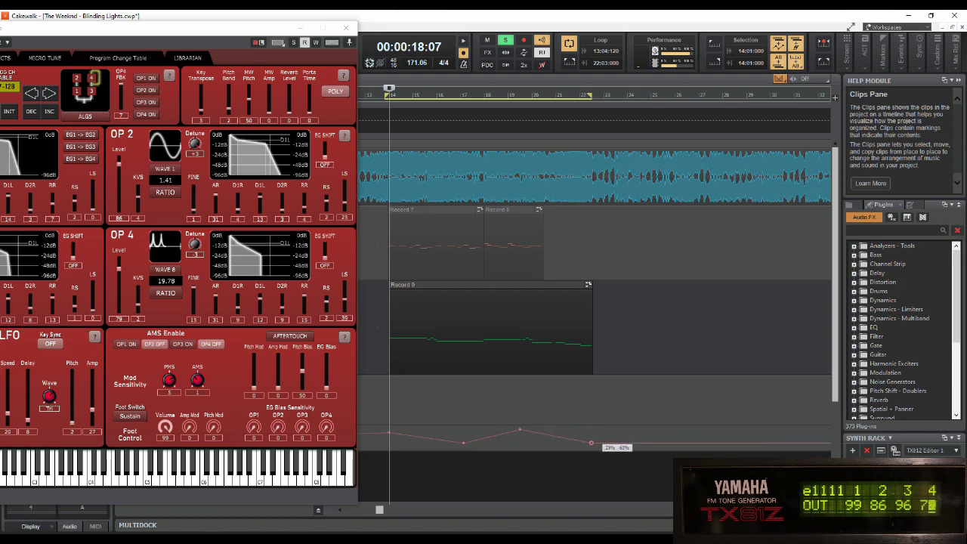
{"action": "left_click_drag", "start_coordinate": [179, 35], "coordinate": [518, 123]}
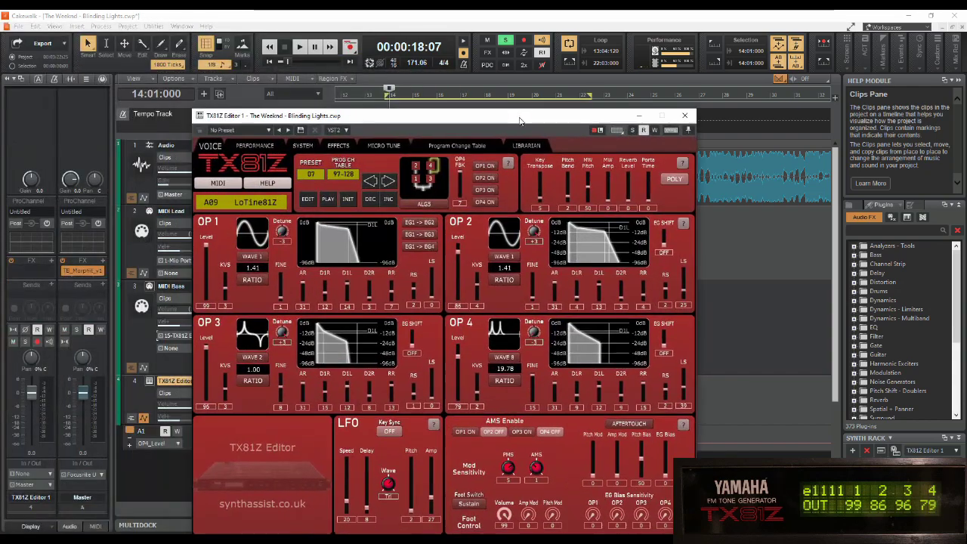
Play the song so the OP4 Level slider follows the automation, then stop with Space at 28.
{"action": "left_click", "coordinate": [299, 48]}
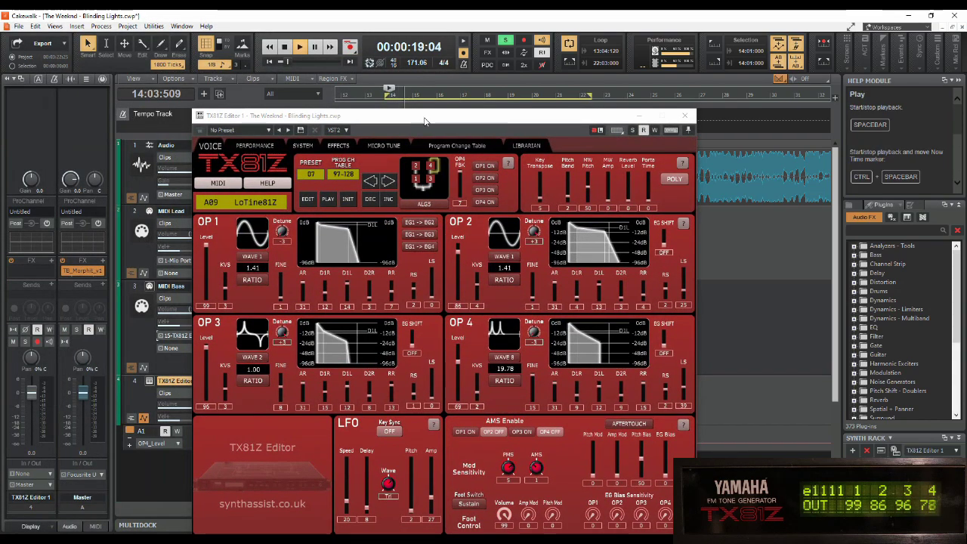
{"action": "left_click_drag", "start_coordinate": [426, 122], "coordinate": [516, 46]}
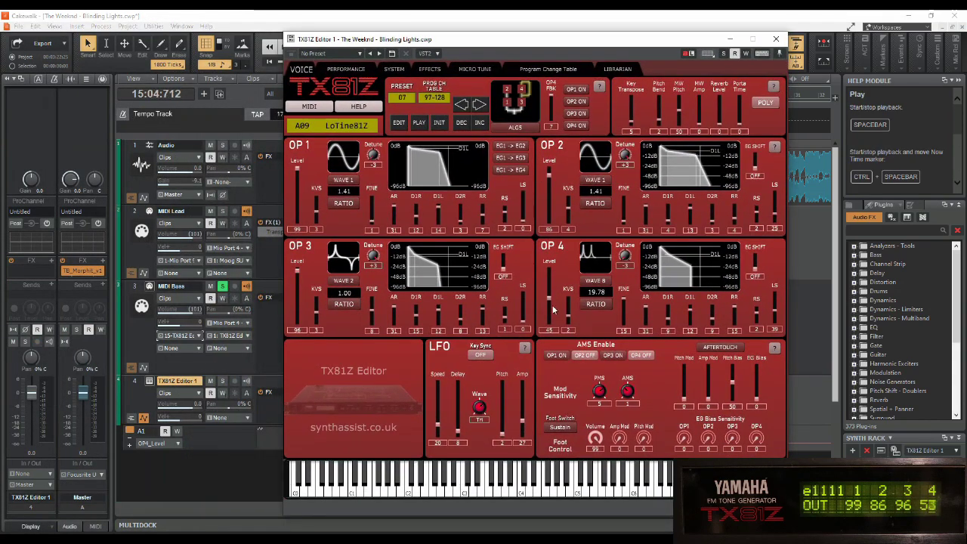
{"action": "left_click_drag", "start_coordinate": [551, 296], "coordinate": [552, 315]}
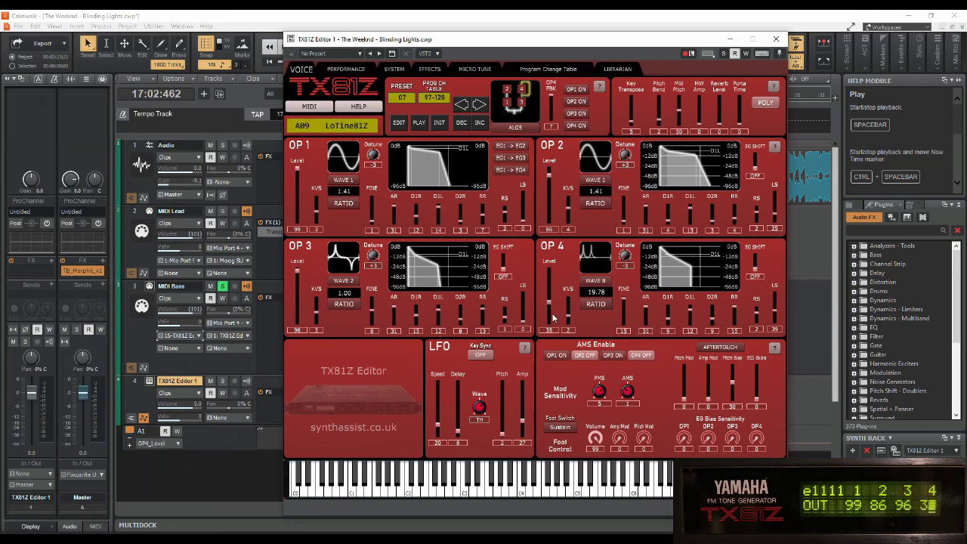
{"action": "left_click_drag", "start_coordinate": [514, 42], "coordinate": [498, 31]}
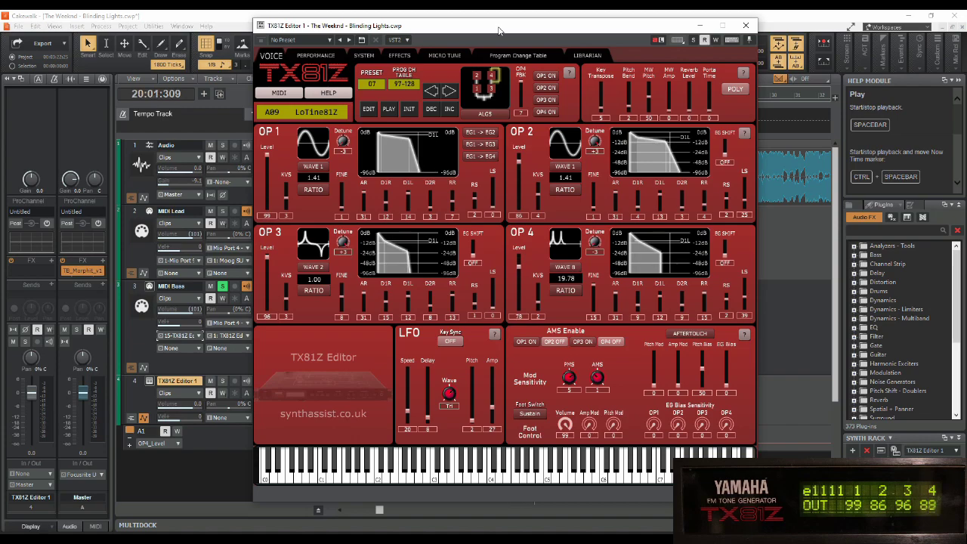
{"action": "left_click_drag", "start_coordinate": [499, 30], "coordinate": [641, 82]}
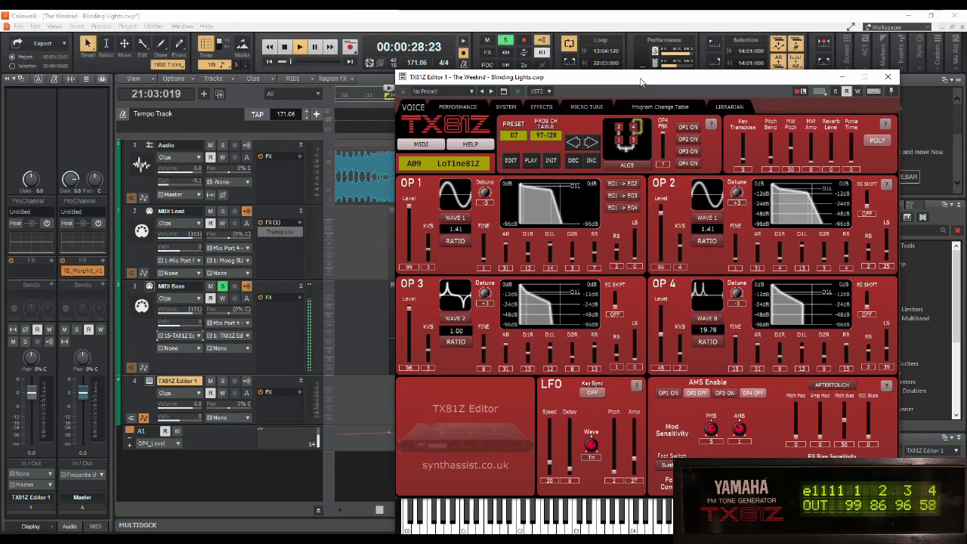
{"action": "key", "text": "space"}
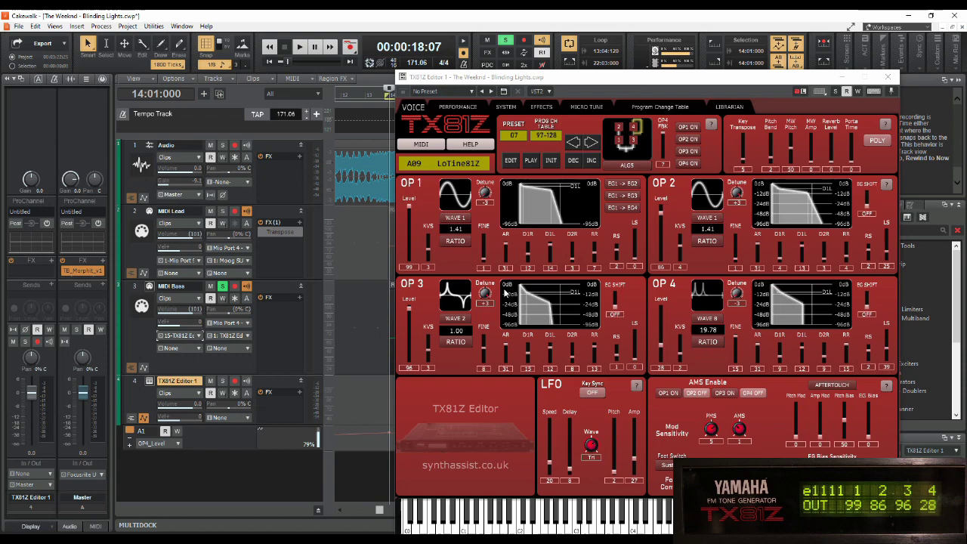
{"action": "left_click_drag", "start_coordinate": [576, 80], "coordinate": [532, 47]}
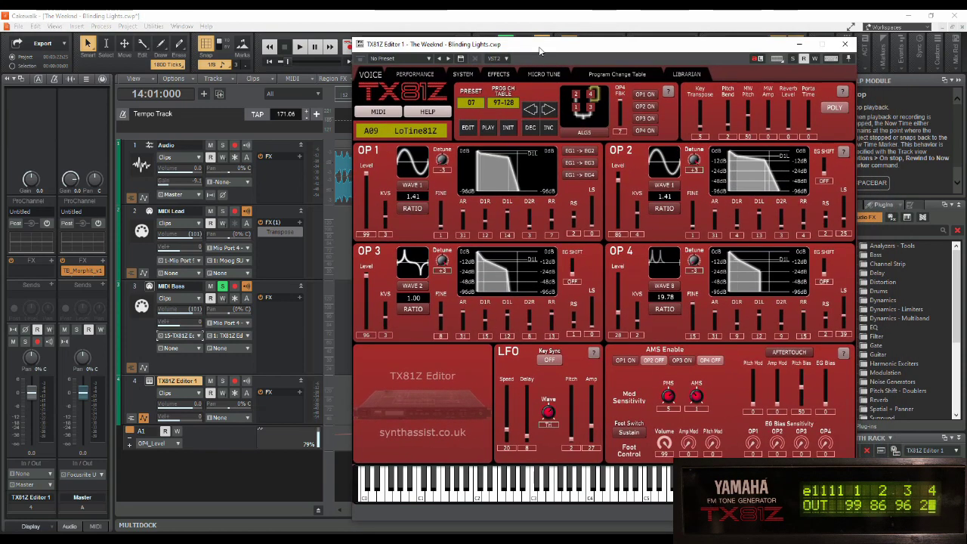